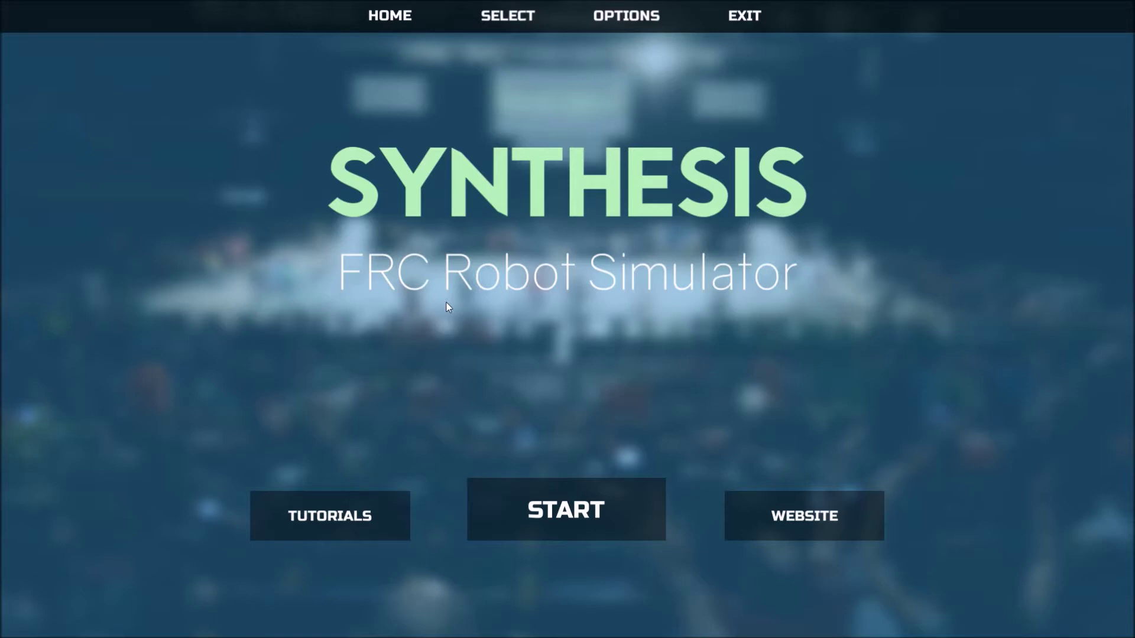
Enter the Main Simulator and choose the 2017 Steamworks field.
{"action": "left_click", "coordinate": [582, 490]}
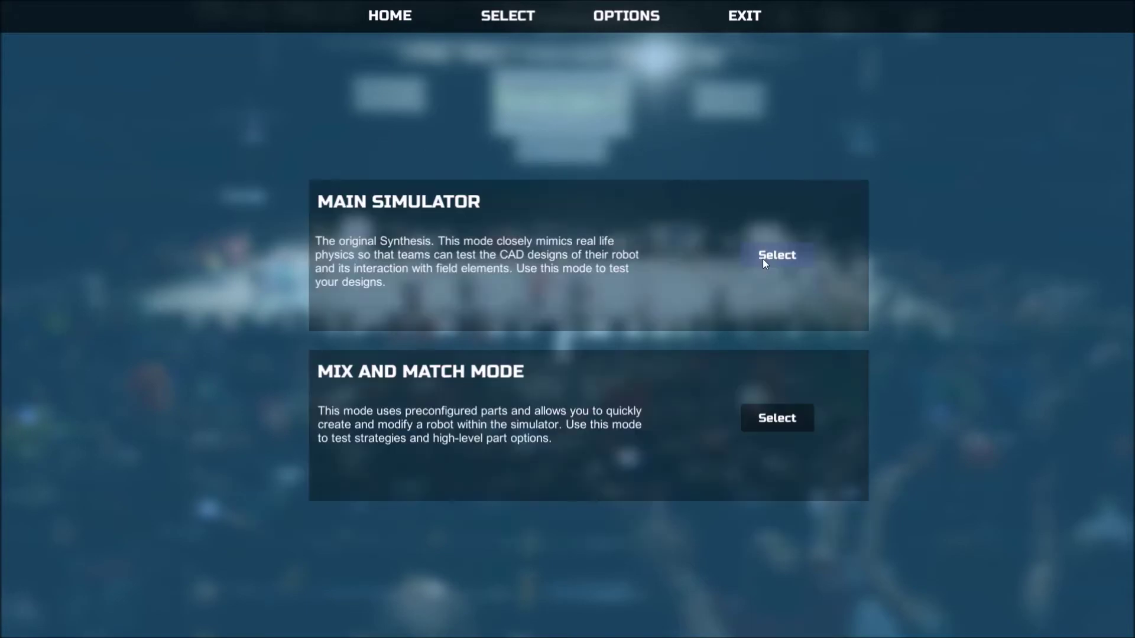
{"action": "left_click", "coordinate": [792, 256]}
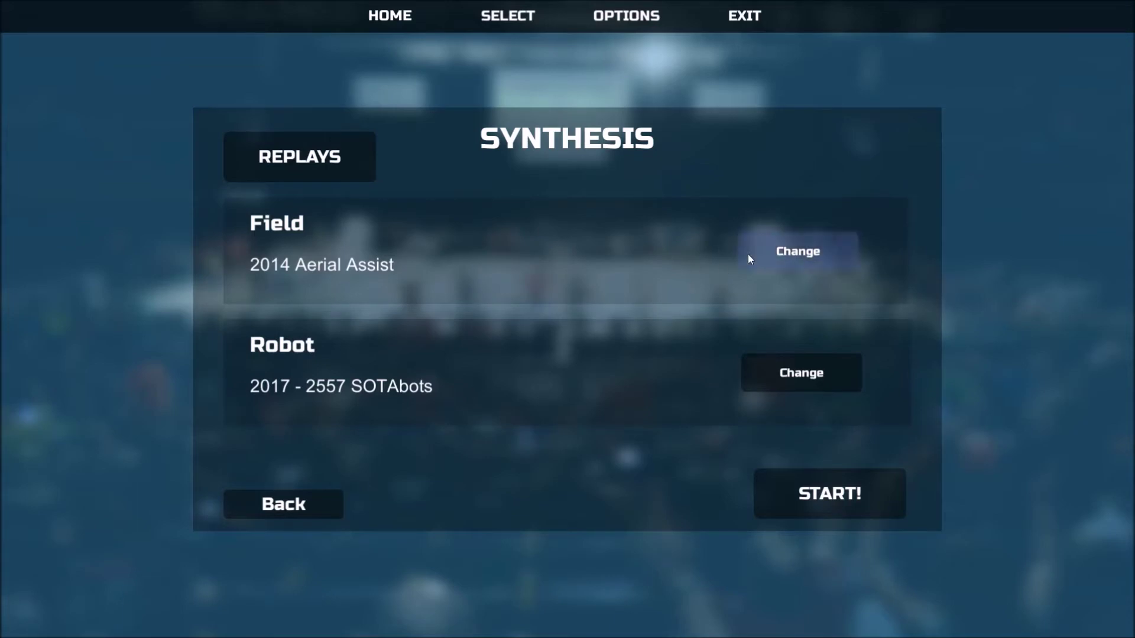
{"action": "left_click", "coordinate": [781, 253]}
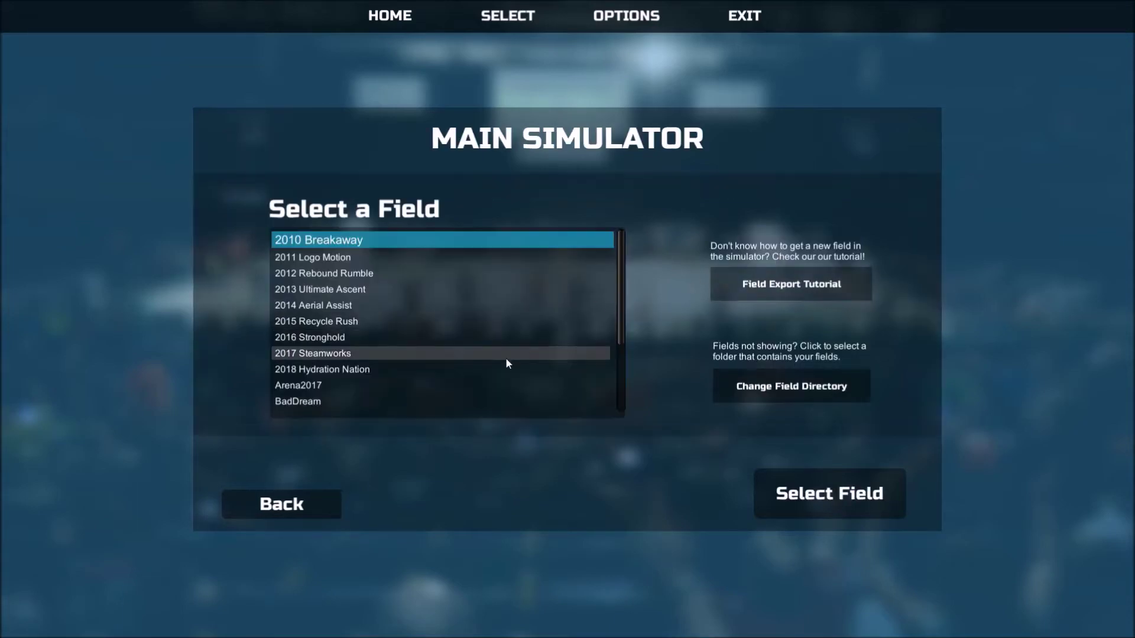
{"action": "left_click", "coordinate": [505, 353]}
{"action": "left_click", "coordinate": [809, 490]}
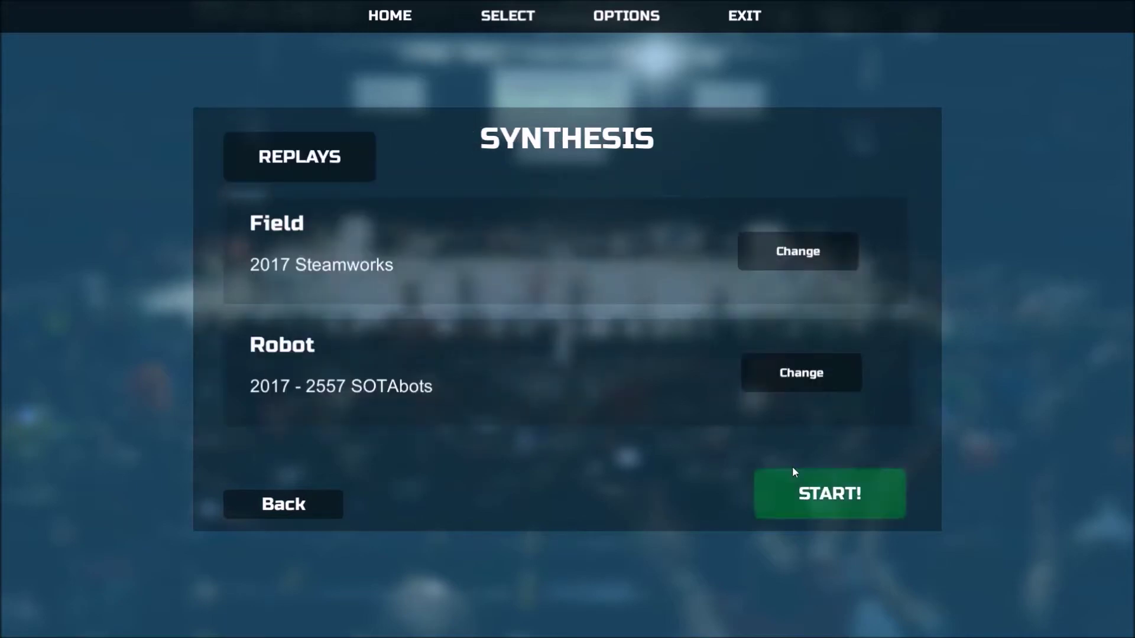
Choose the 2017 - 2557 SOTAbots robot.
{"action": "left_click", "coordinate": [789, 371]}
{"action": "left_click", "coordinate": [432, 273]}
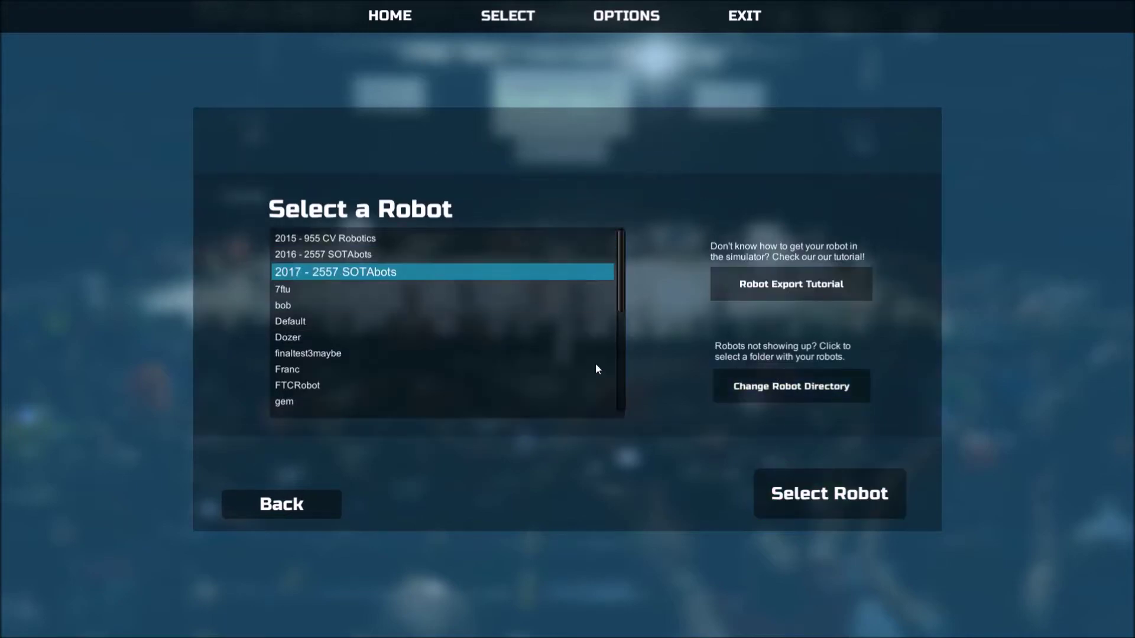
{"action": "left_click", "coordinate": [829, 501]}
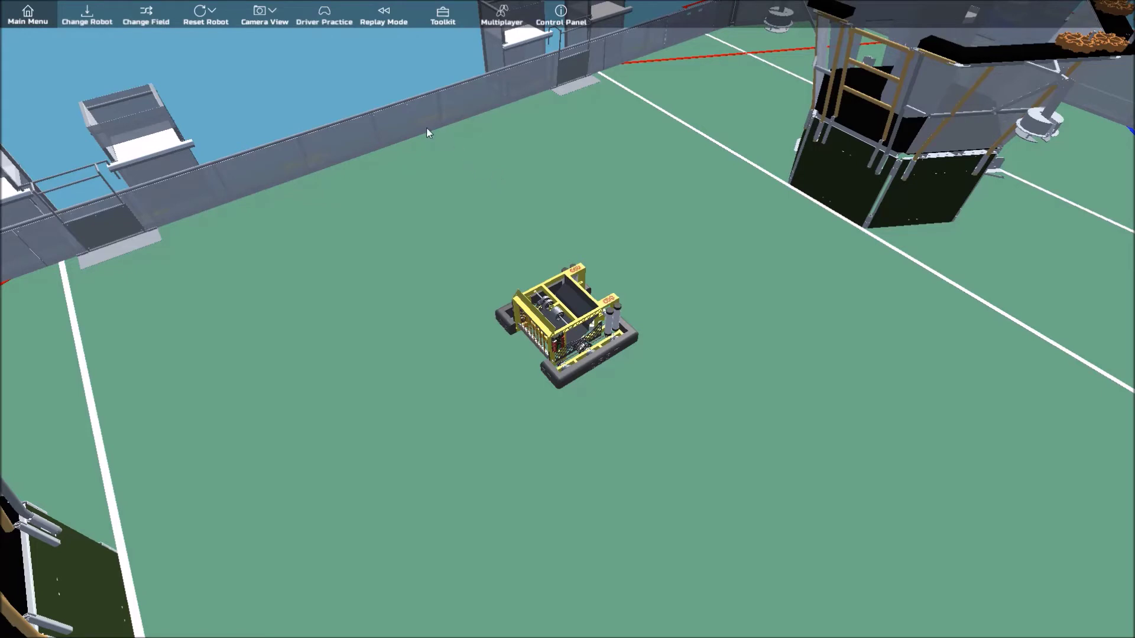
Open Driver Practice mode and move its panel over the field.
{"action": "left_click", "coordinate": [320, 23]}
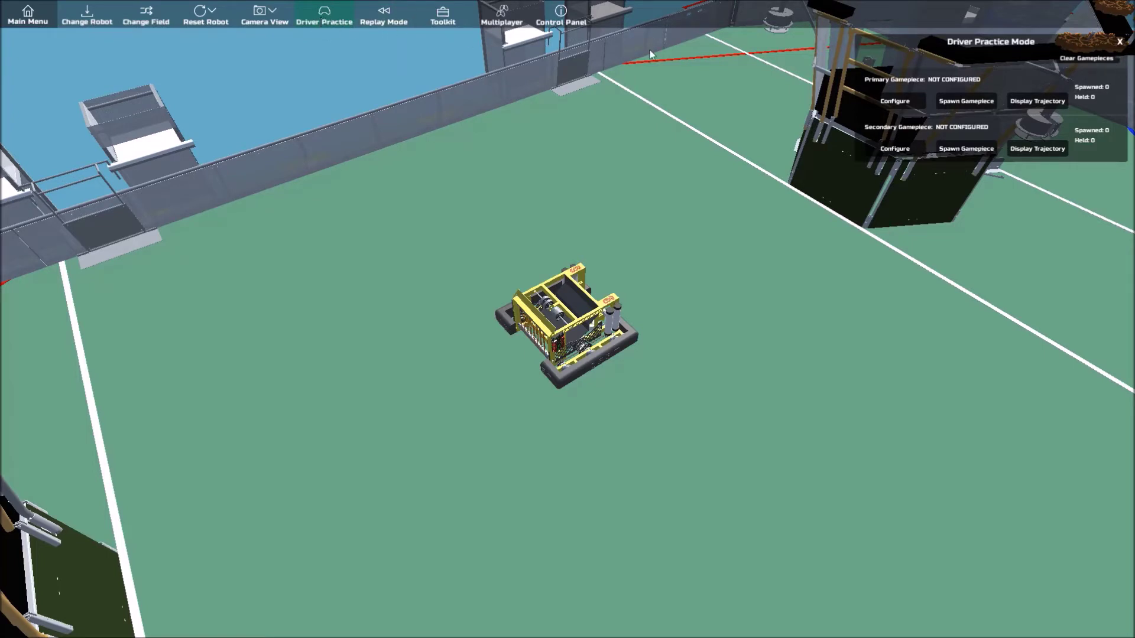
{"action": "left_click_drag", "start_coordinate": [871, 44], "coordinate": [473, 144]}
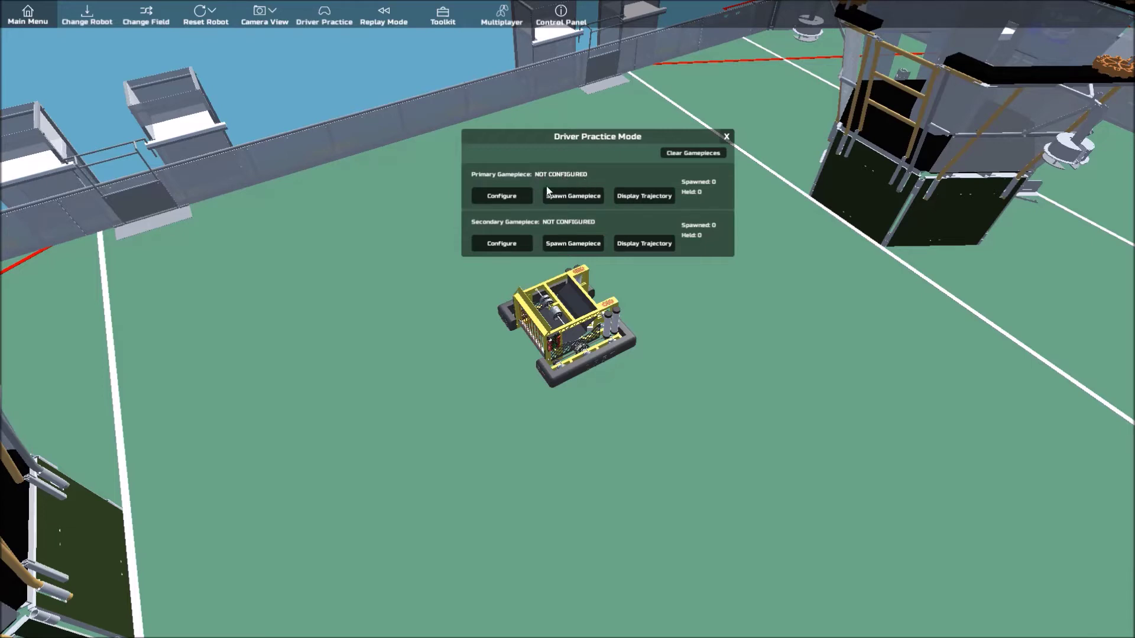
Open the primary gamepiece Configuration Menu and move the Driver Practice panel aside.
{"action": "left_click", "coordinate": [511, 197]}
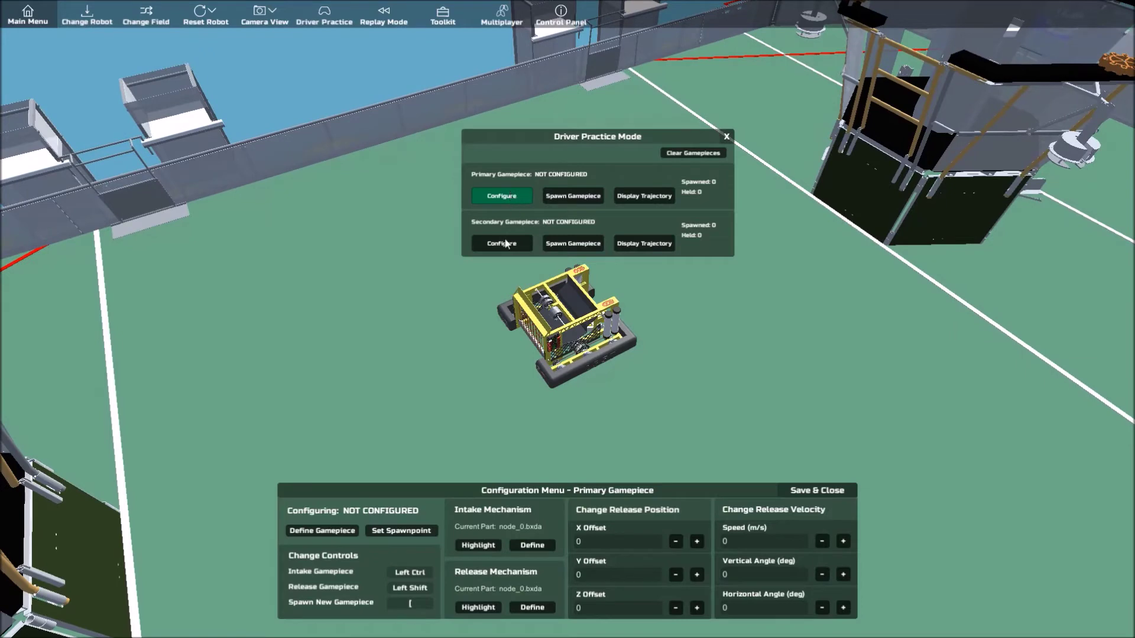
{"action": "left_click_drag", "start_coordinate": [525, 488], "coordinate": [526, 409]}
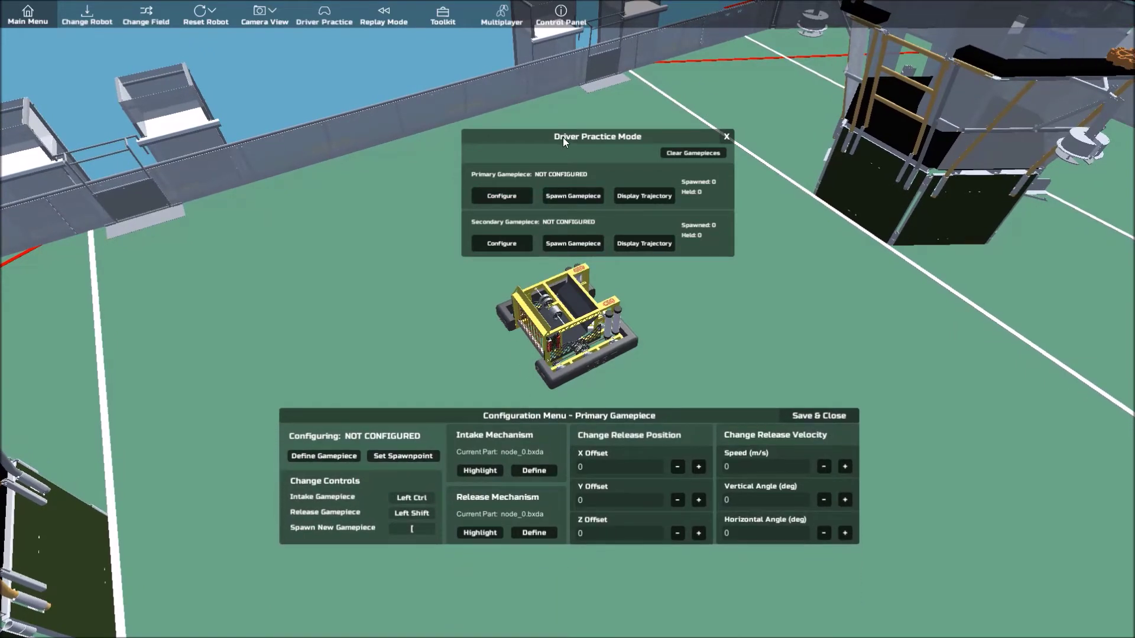
{"action": "left_click_drag", "start_coordinate": [563, 137], "coordinate": [212, 220]}
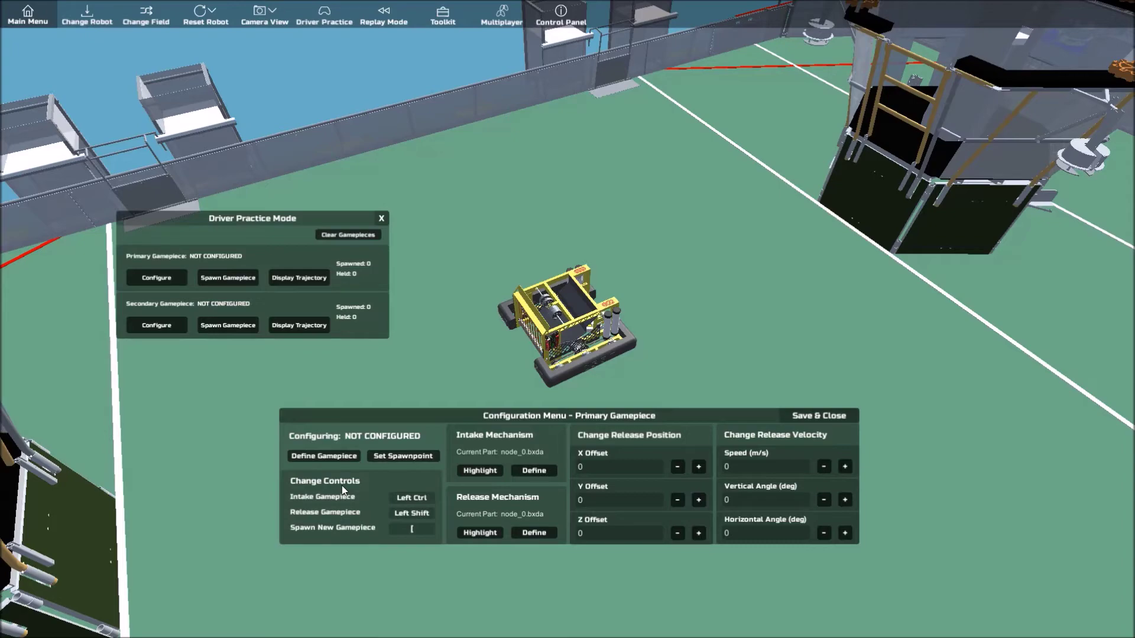
Define the yellow fuel ball (am-3376+Fuel+REV2:1) as the primary gamepiece.
{"action": "left_click_drag", "start_coordinate": [437, 324], "coordinate": [509, 312]}
{"action": "right_click_drag", "start_coordinate": [509, 312], "coordinate": [505, 352]}
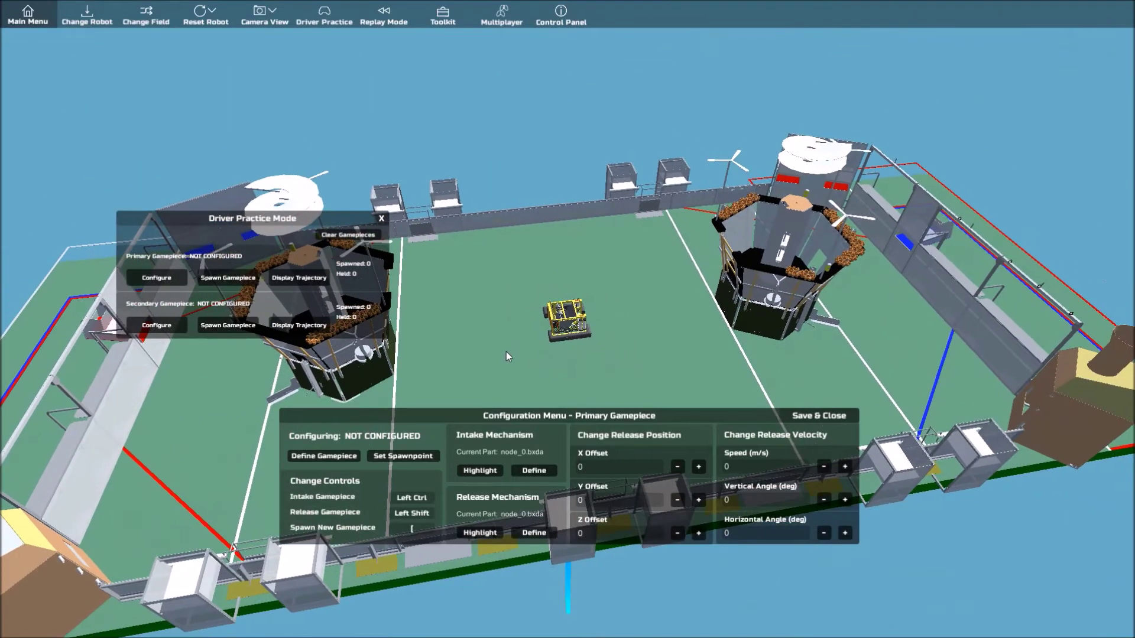
{"action": "right_click_drag", "start_coordinate": [584, 303], "coordinate": [346, 407]}
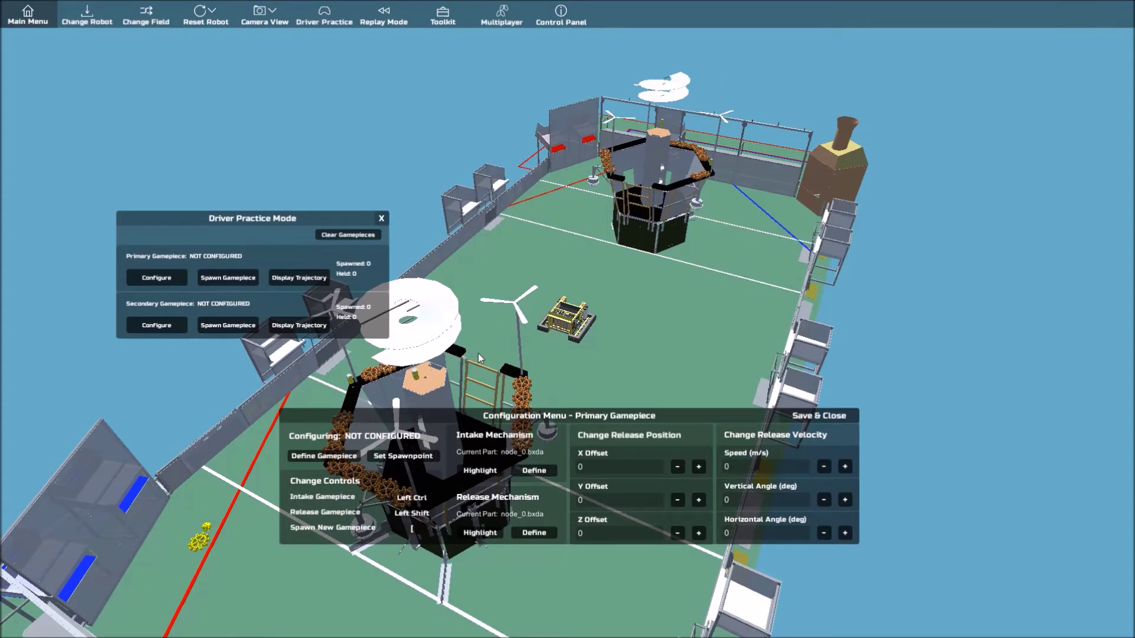
{"action": "left_click", "coordinate": [328, 455]}
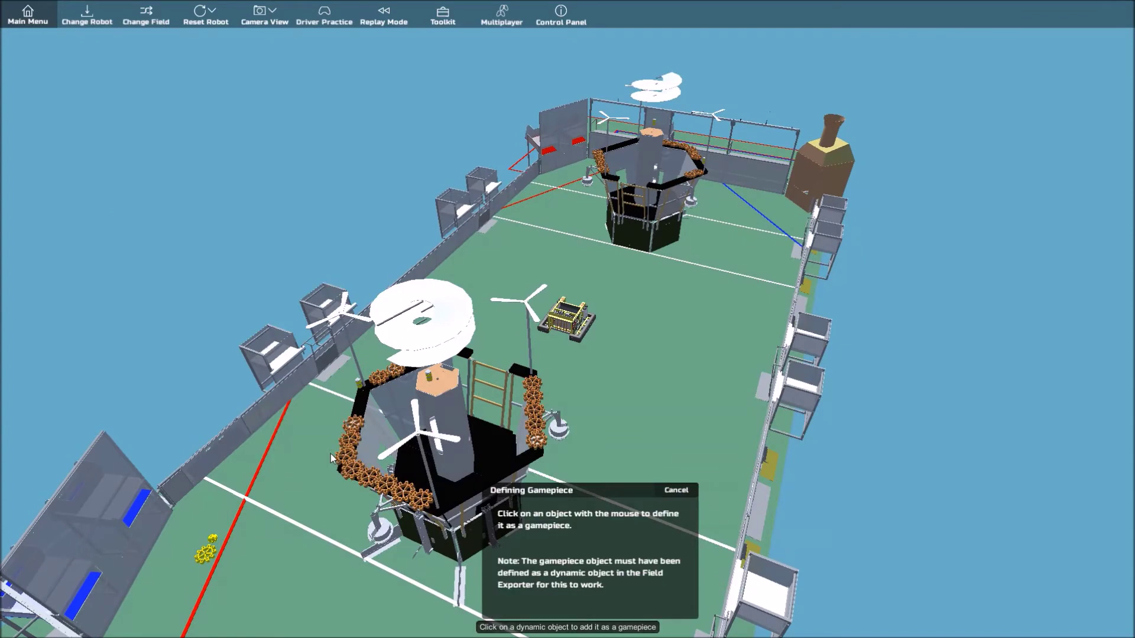
{"action": "left_click", "coordinate": [213, 542]}
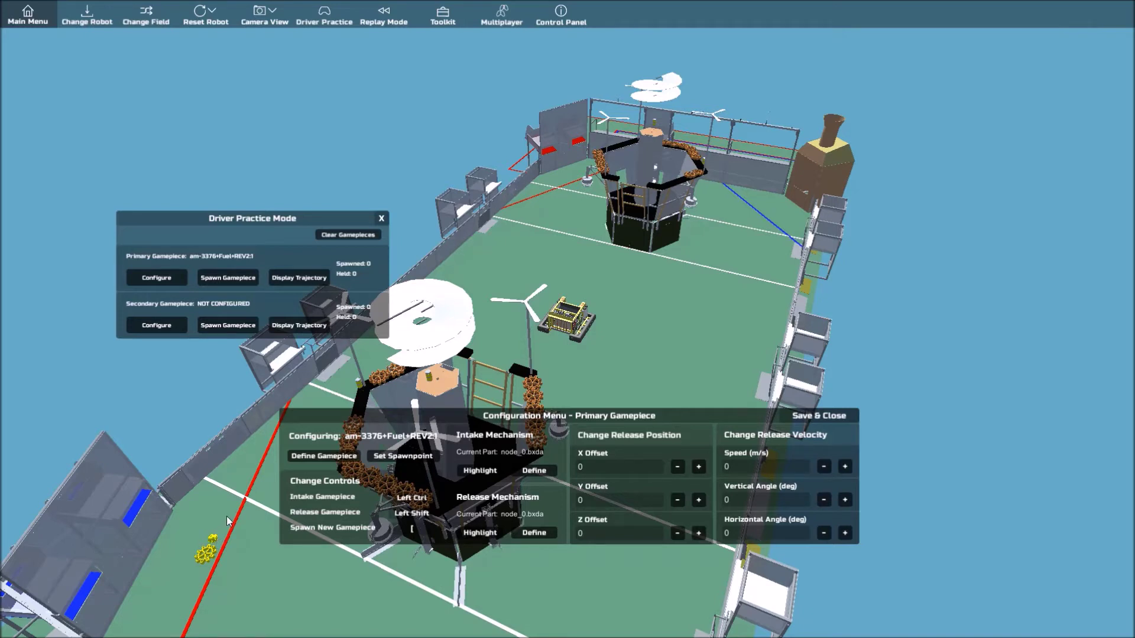
{"action": "left_click_drag", "start_coordinate": [227, 521], "coordinate": [406, 456]}
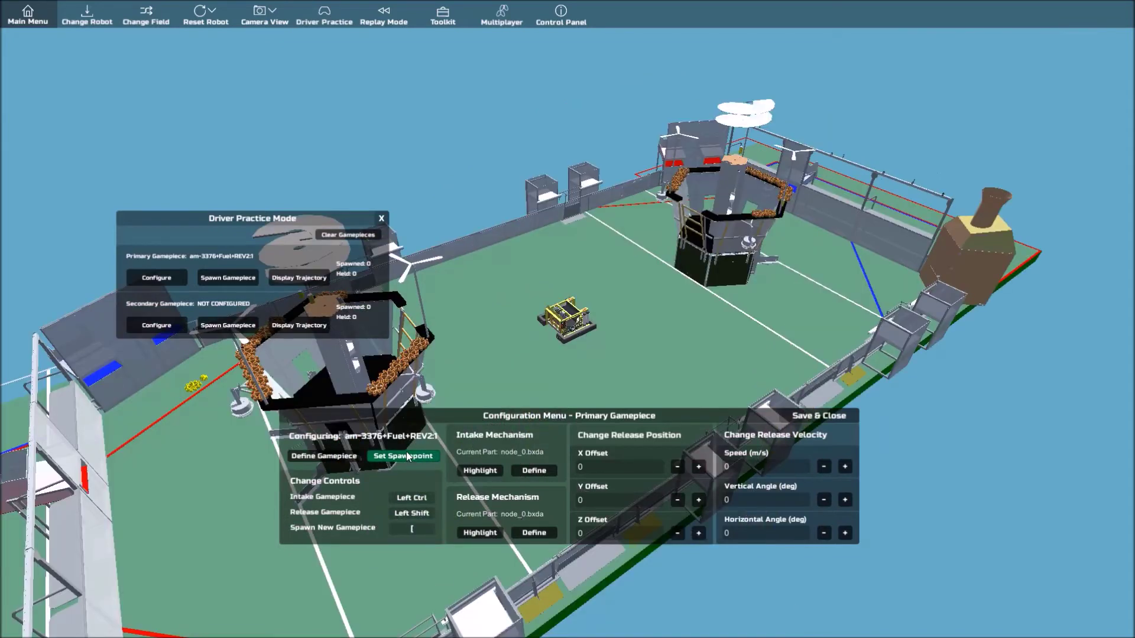
Move the fuel spawn point near the field centre with the arrow keys and apply it.
{"action": "left_click", "coordinate": [407, 456]}
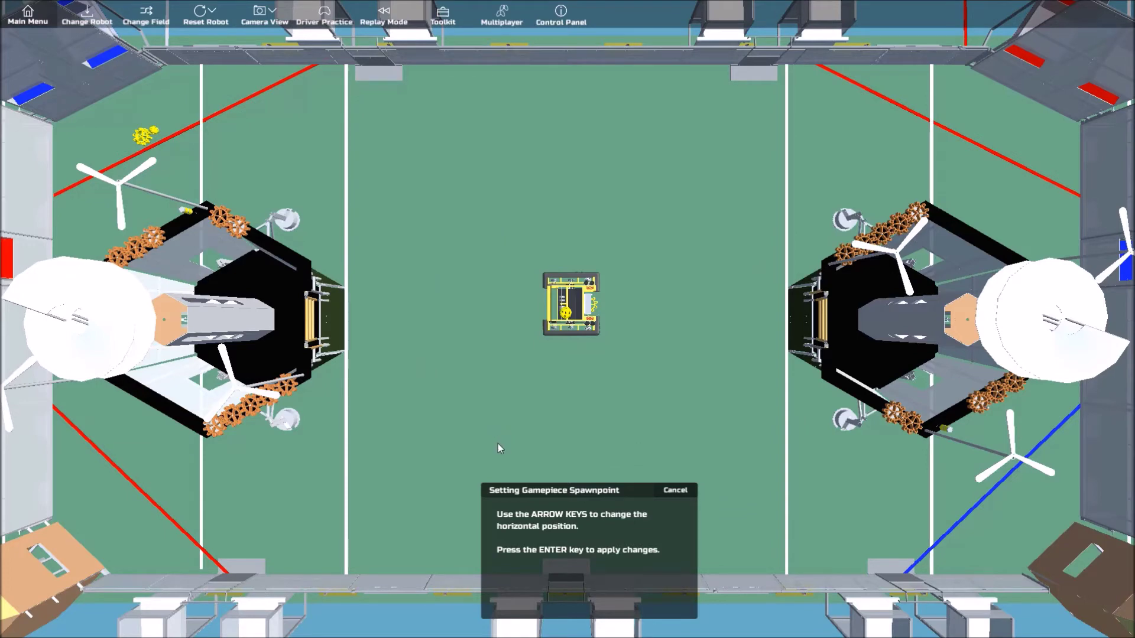
{"action": "key", "text": "Up"}
{"action": "key", "text": "Left"}
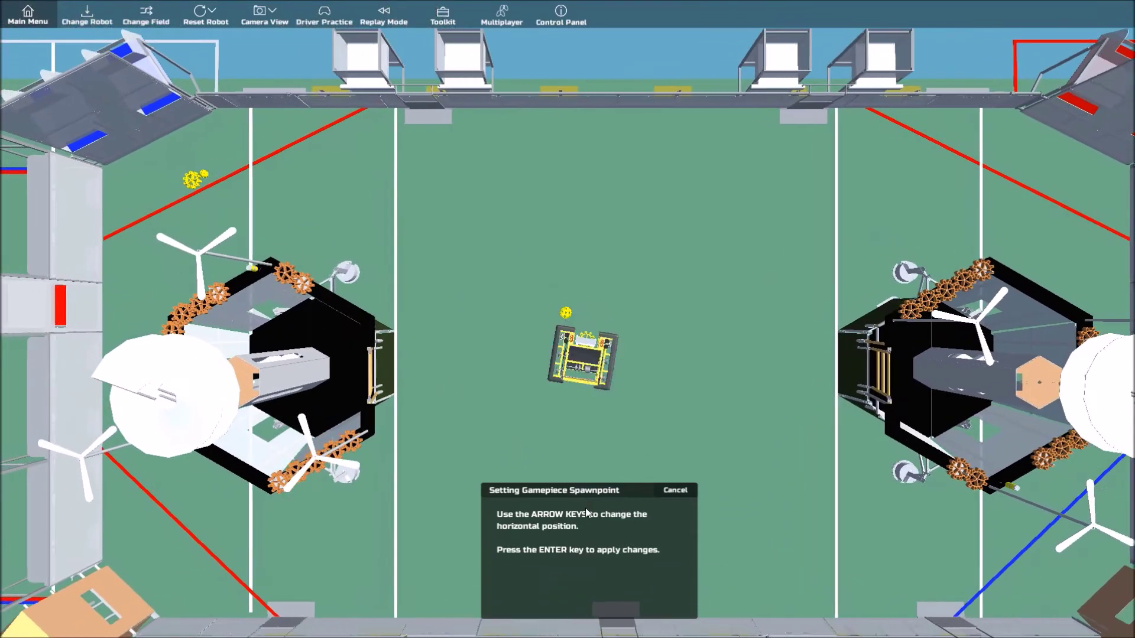
{"action": "key", "text": "Up"}
{"action": "key", "text": "Right"}
{"action": "key", "text": "Left"}
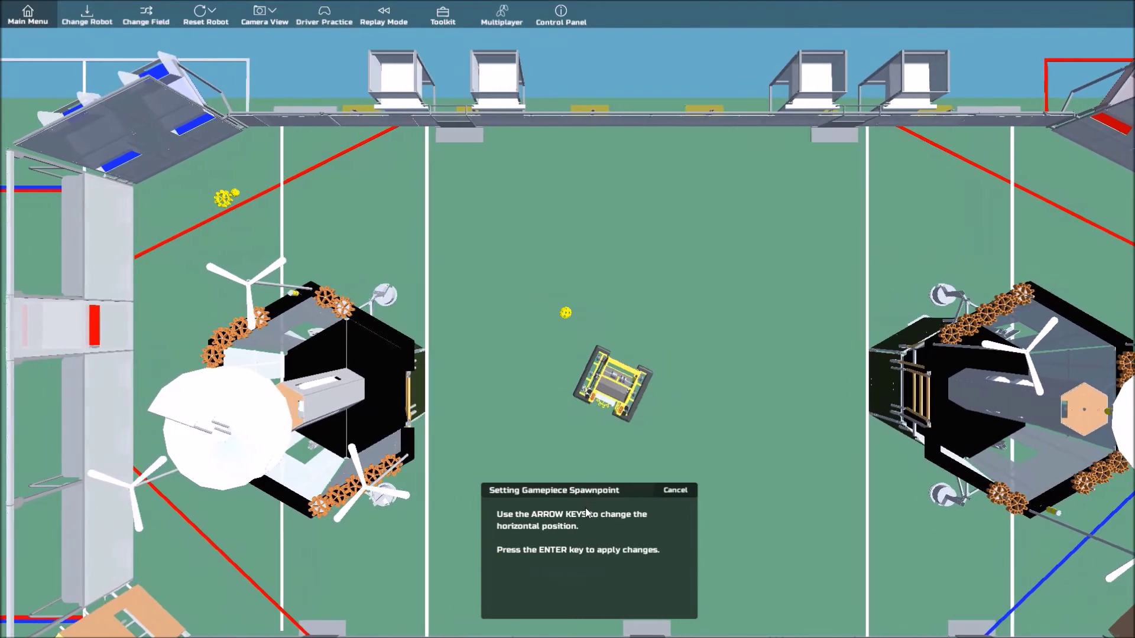
{"action": "key", "text": "Right"}
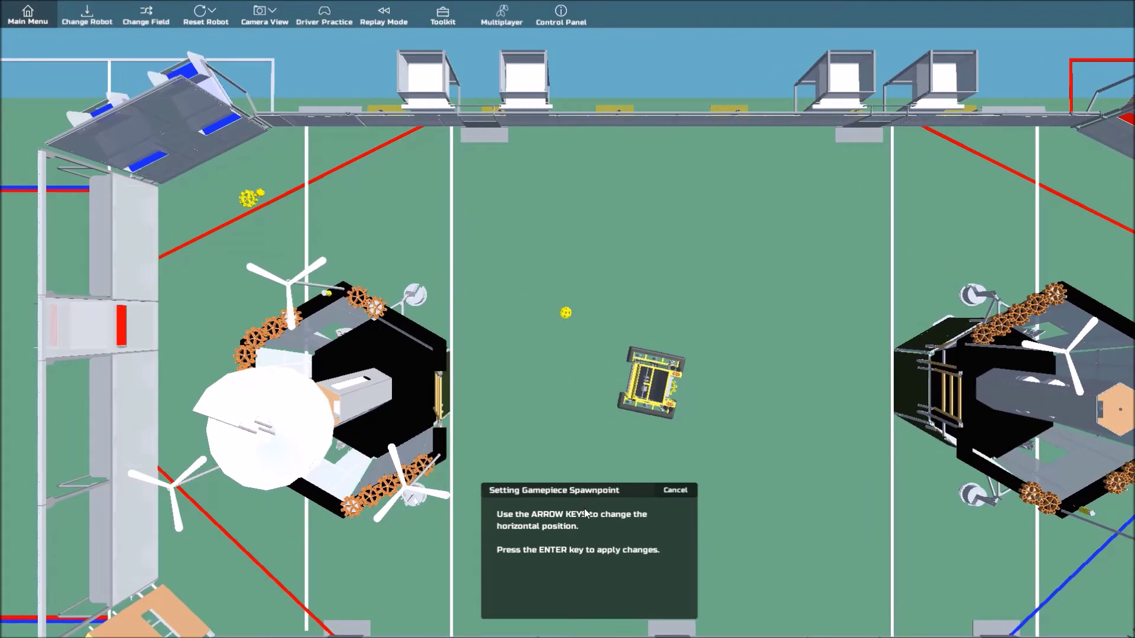
{"action": "key", "text": "Return"}
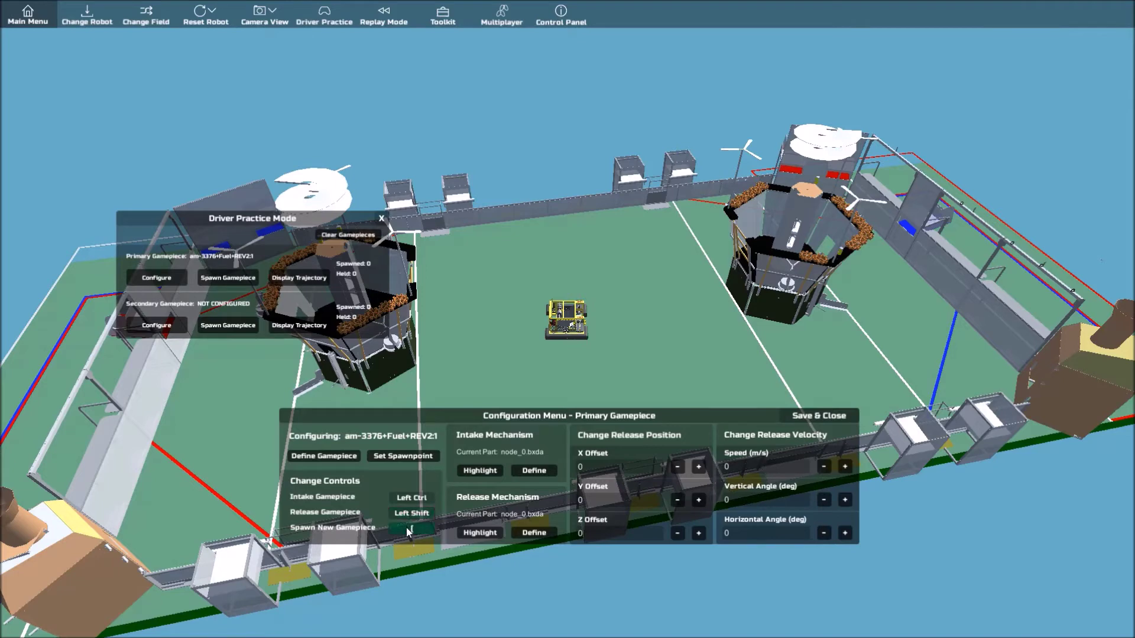
Define the robot's lower front roller as the fuel intake mechanism.
{"action": "left_click", "coordinate": [523, 471]}
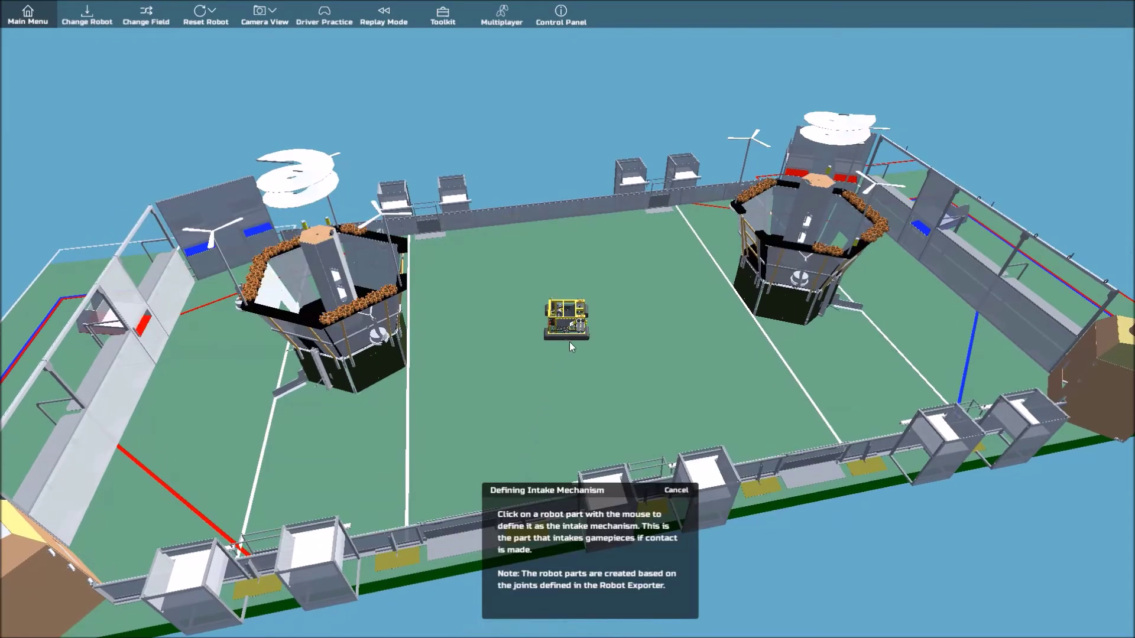
{"action": "right_click_drag", "start_coordinate": [569, 341], "coordinate": [578, 273]}
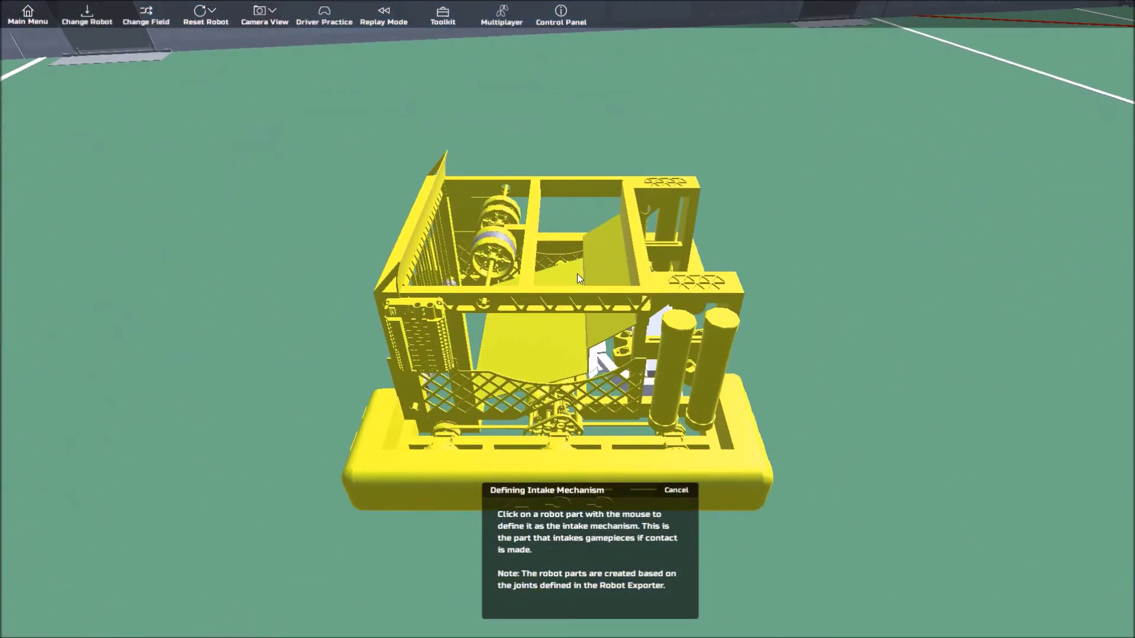
{"action": "left_click", "coordinate": [577, 274]}
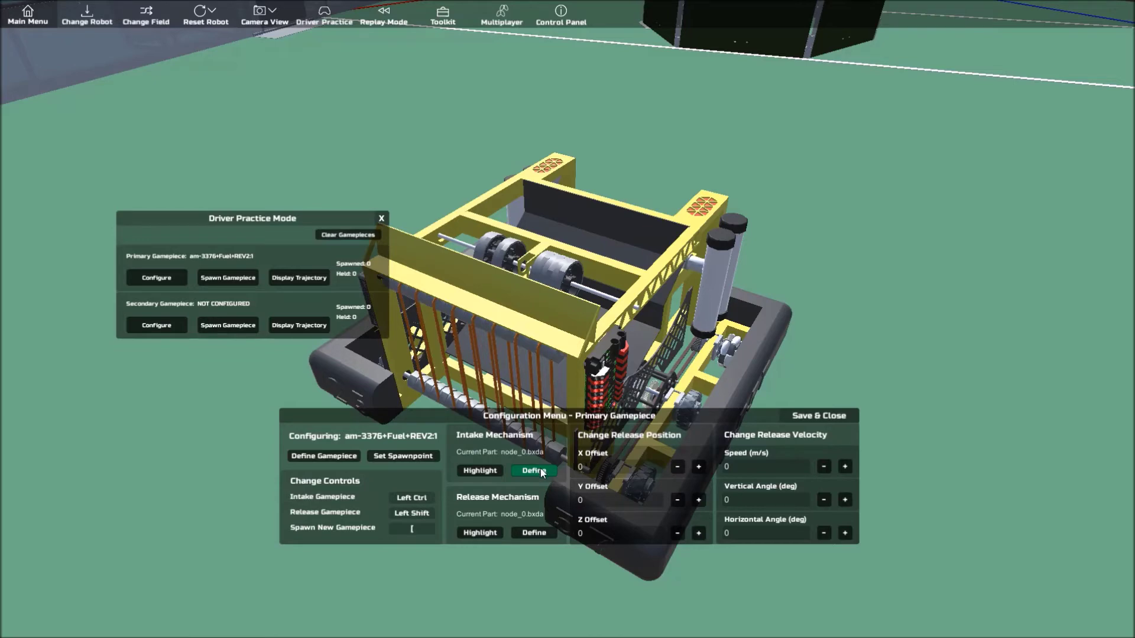
{"action": "left_click", "coordinate": [542, 471]}
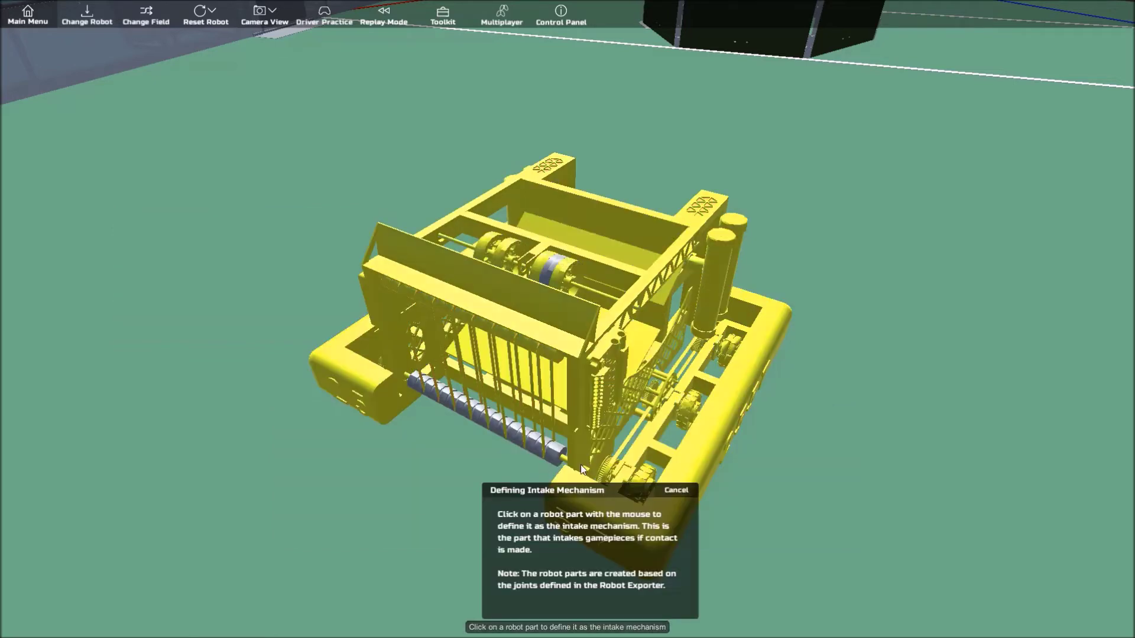
{"action": "left_click", "coordinate": [532, 363]}
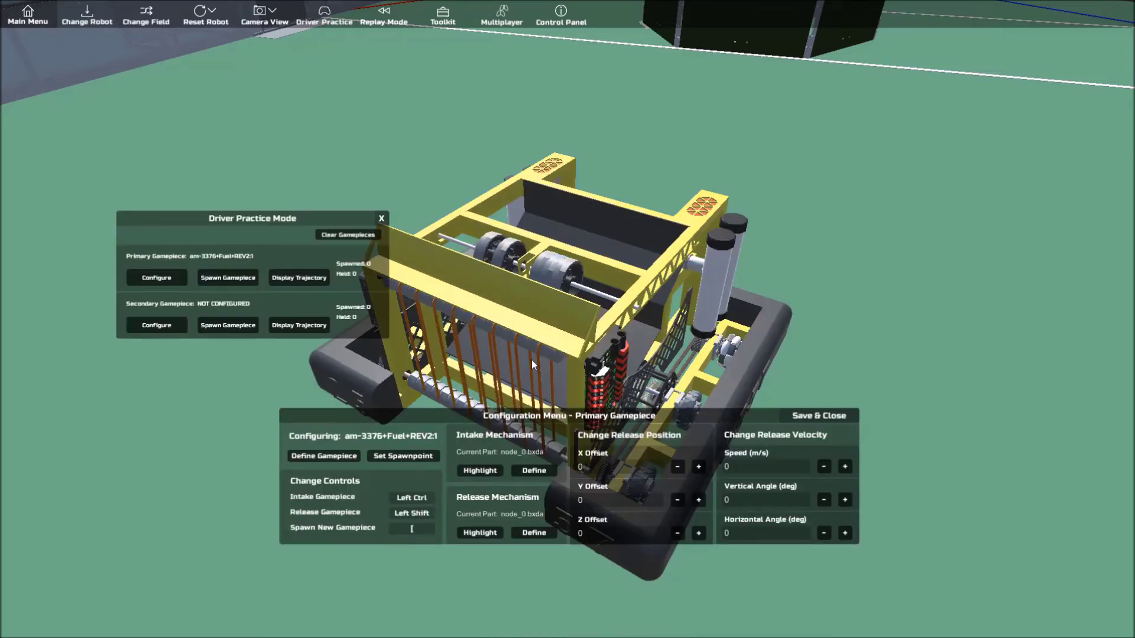
Define the robot's upper shooter roller as the fuel release mechanism.
{"action": "left_click", "coordinate": [522, 532]}
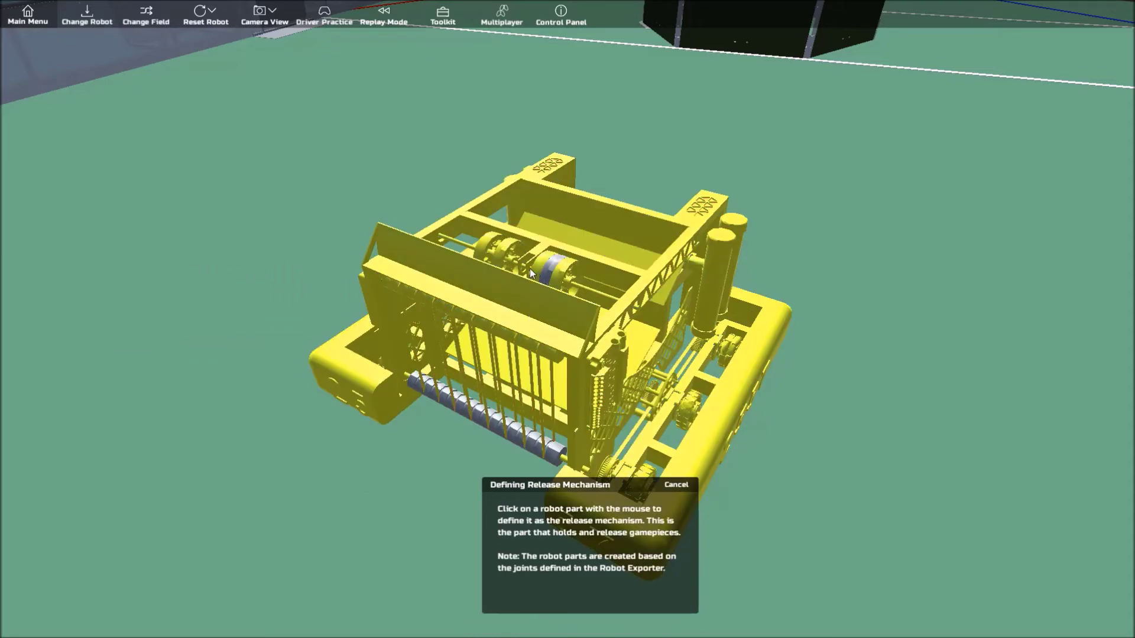
{"action": "left_click", "coordinate": [588, 281]}
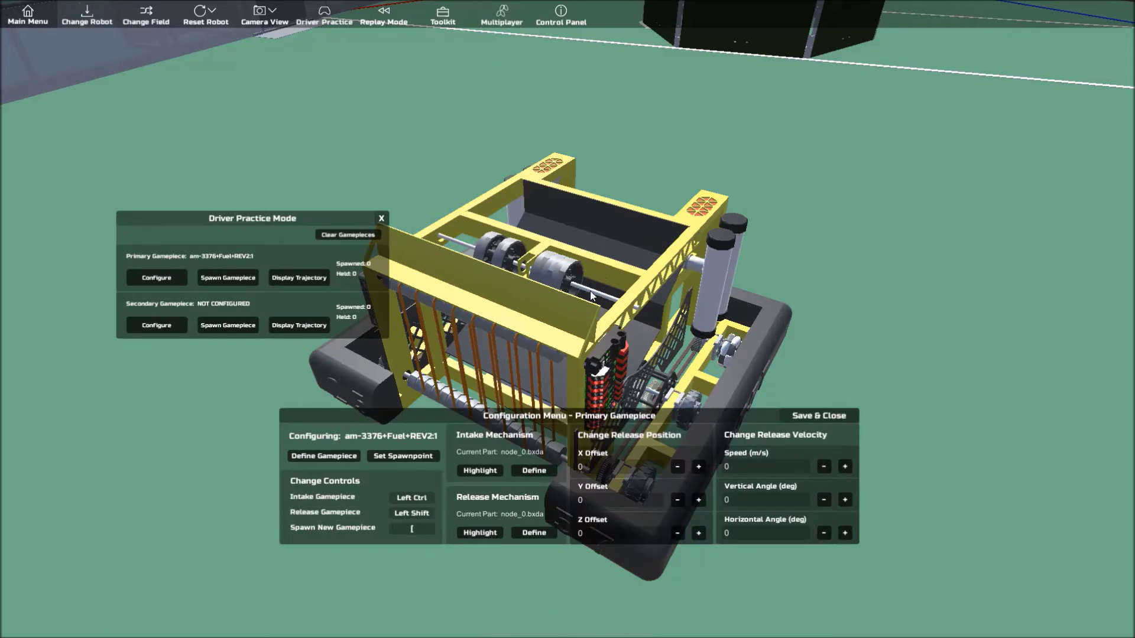
Roughly adjust the X, Y and Z release offsets with the +/− buttons.
{"action": "scroll", "coordinate": [644, 369], "scroll_direction": "down", "scroll_amount": 5}
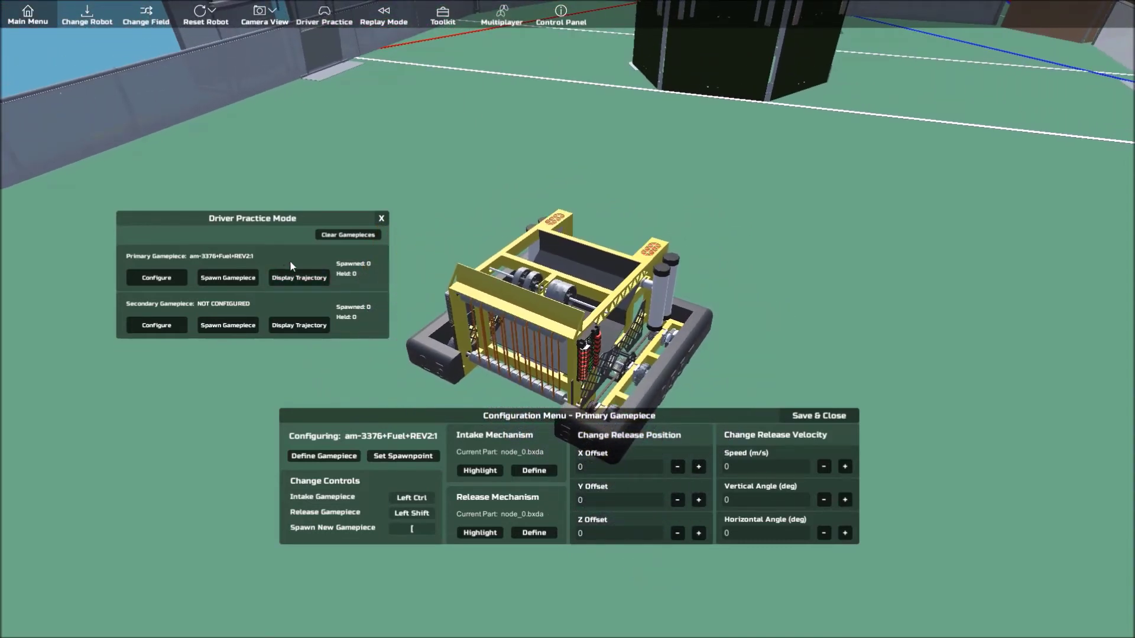
{"action": "left_click", "coordinate": [295, 275]}
{"action": "left_click", "coordinate": [698, 467]}
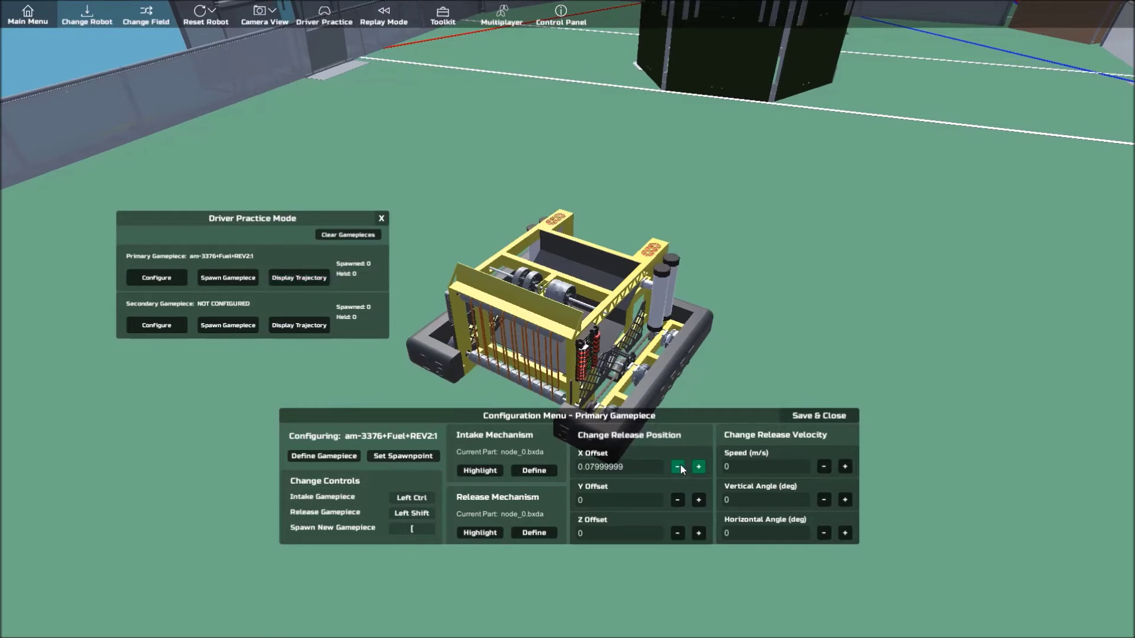
{"action": "left_click", "coordinate": [678, 467]}
{"action": "left_click", "coordinate": [699, 501]}
{"action": "left_click", "coordinate": [698, 500]}
{"action": "left_click", "coordinate": [698, 533]}
{"action": "left_click", "coordinate": [698, 533]}
Enter exact release offsets: X 0, Y 0.27, Z 0.16.
{"action": "left_click", "coordinate": [617, 467]}
{"action": "type", "text": "0"}
{"action": "left_click", "coordinate": [621, 501]}
{"action": "type", "text": "0."}
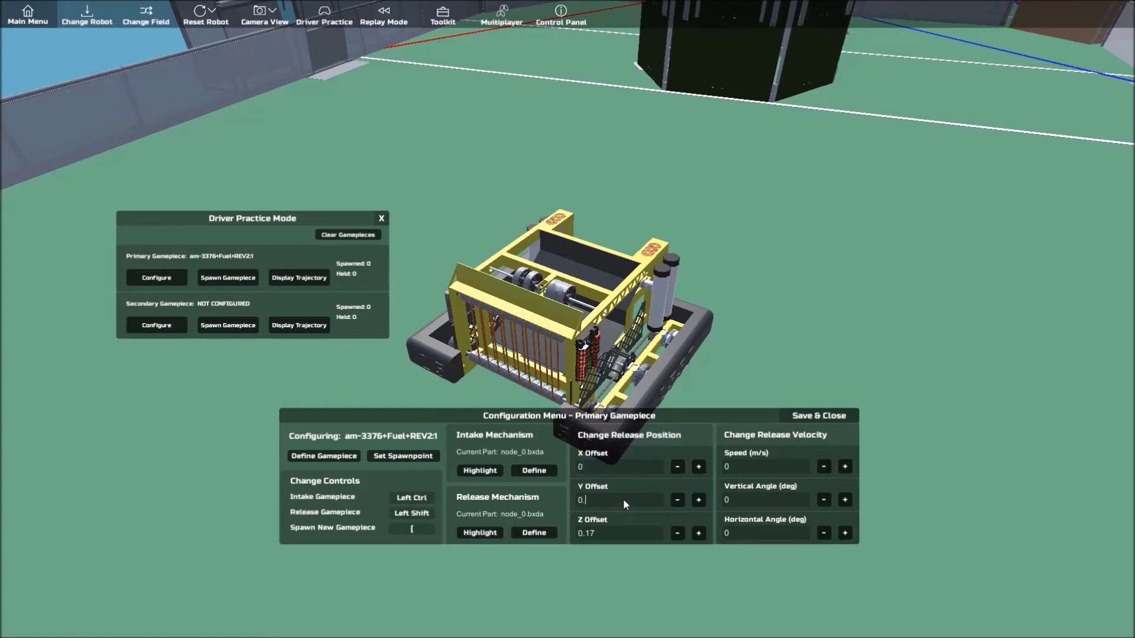
{"action": "type", "text": "27"}
{"action": "left_click", "coordinate": [616, 532]}
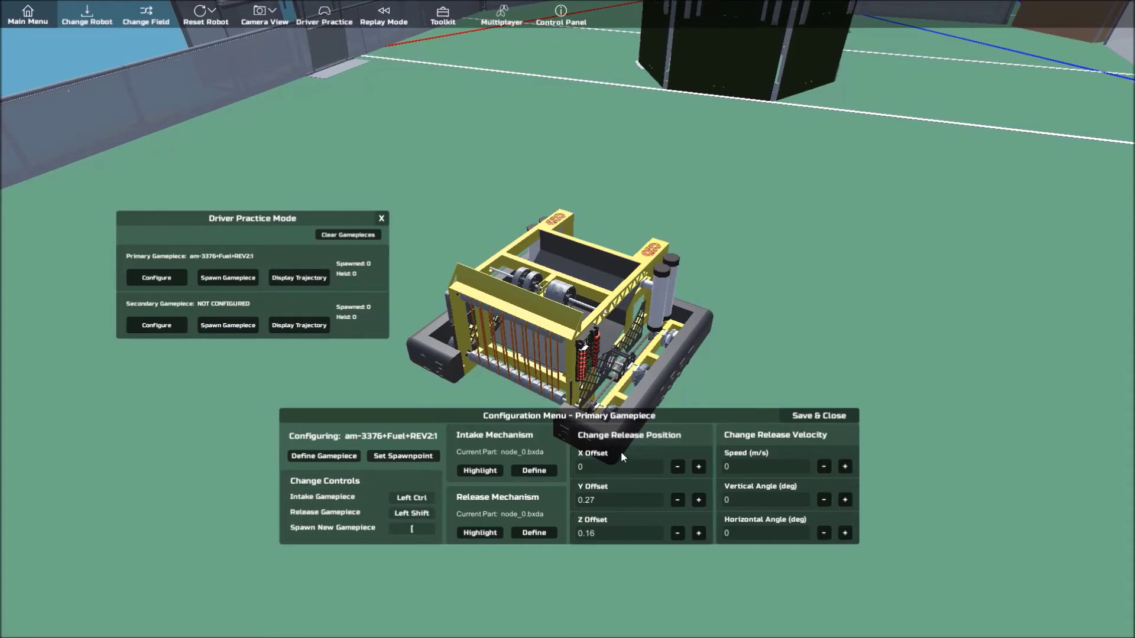
{"action": "left_click_drag", "start_coordinate": [609, 416], "coordinate": [593, 409]}
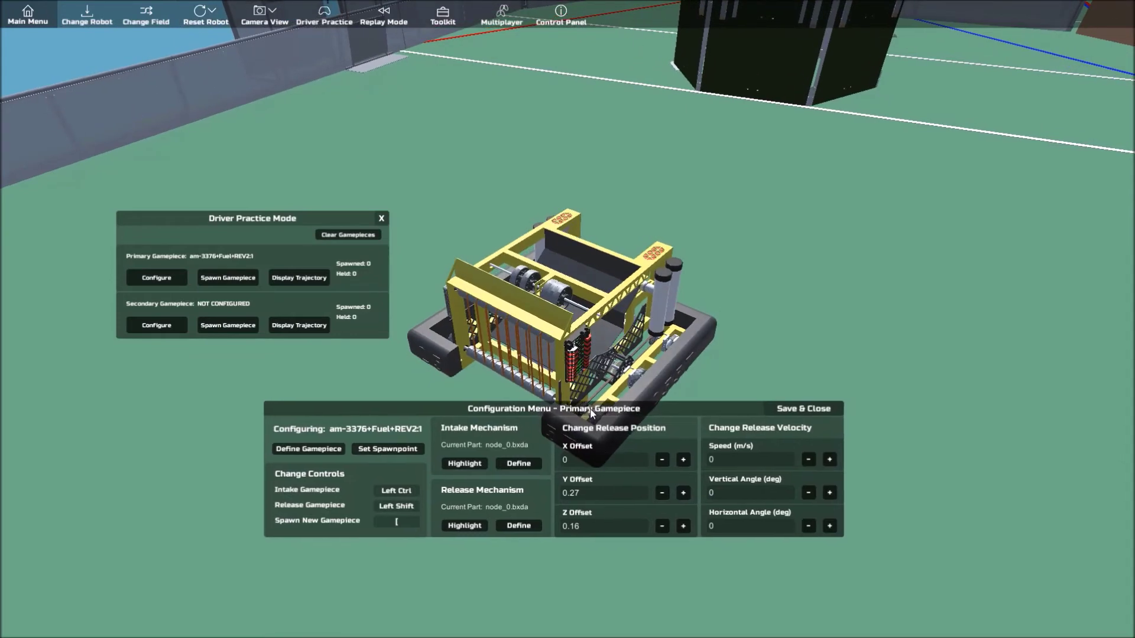
Preview the trajectory, set release speed 6.199996 m/s at -62° vertical angle, and save.
{"action": "left_click", "coordinate": [310, 280]}
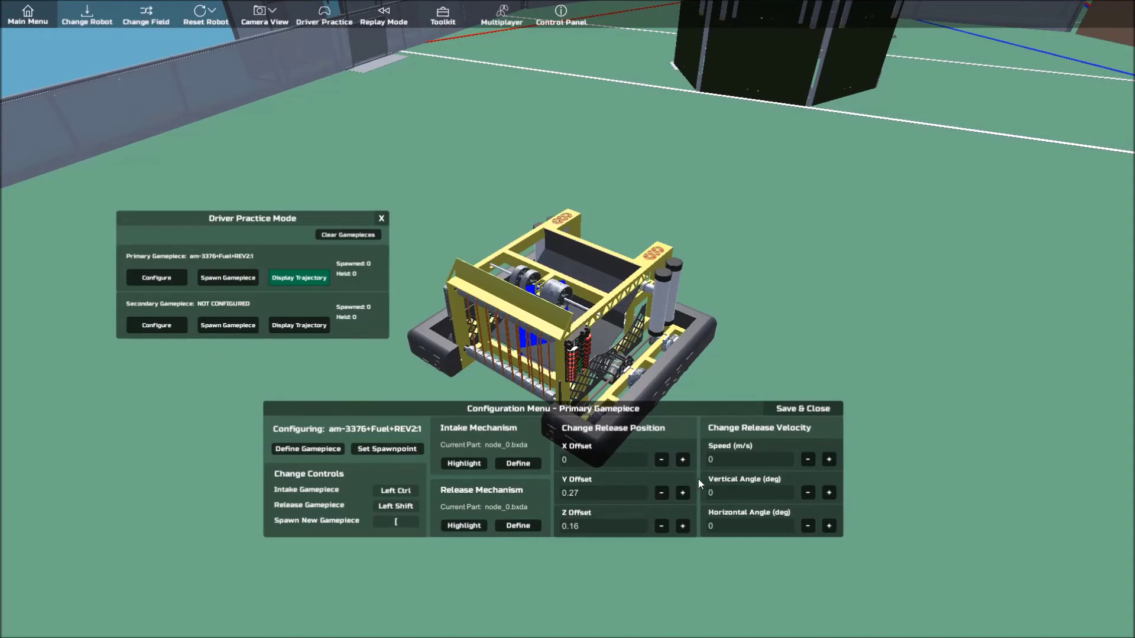
{"action": "left_click", "coordinate": [829, 460]}
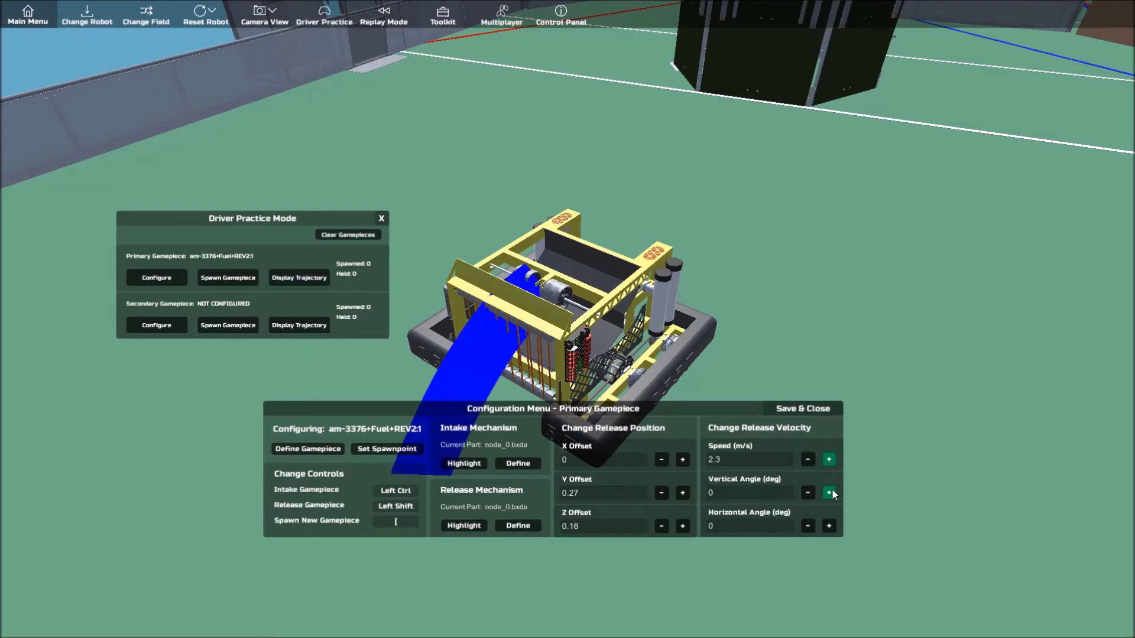
{"action": "left_click", "coordinate": [829, 493]}
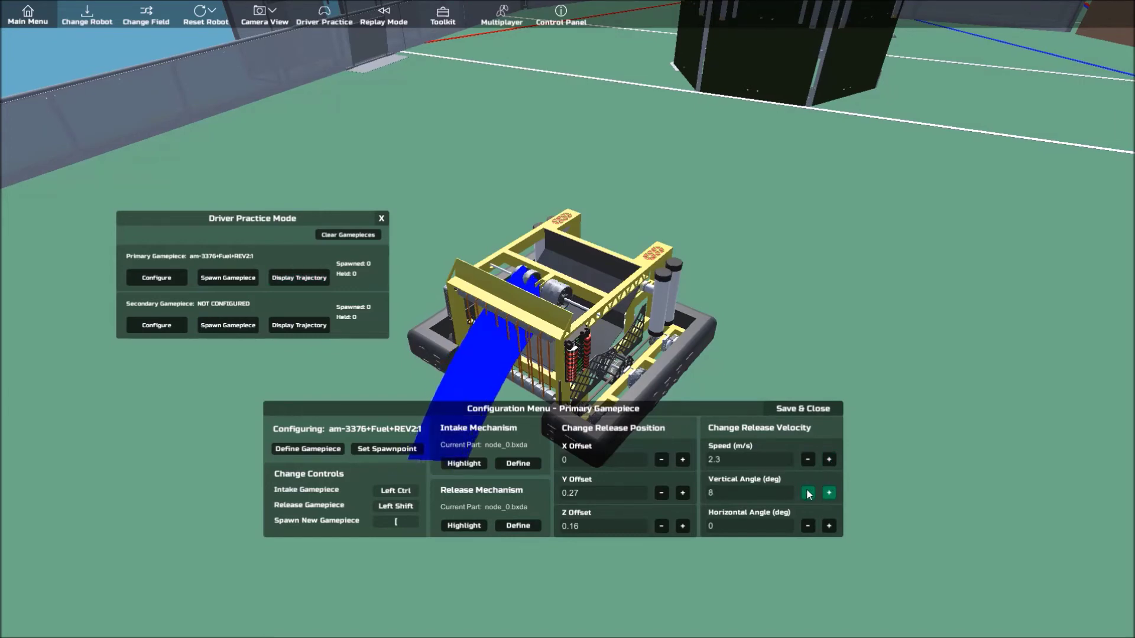
{"action": "left_click_drag", "start_coordinate": [808, 493], "coordinate": [832, 462]}
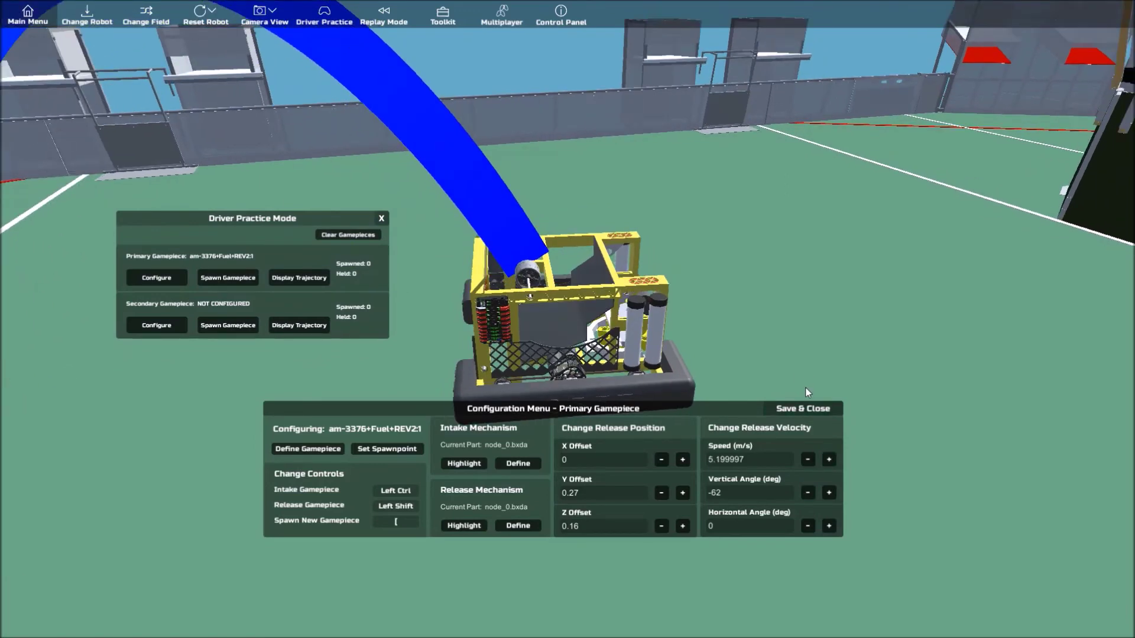
{"action": "right_click_drag", "start_coordinate": [806, 388], "coordinate": [827, 373]}
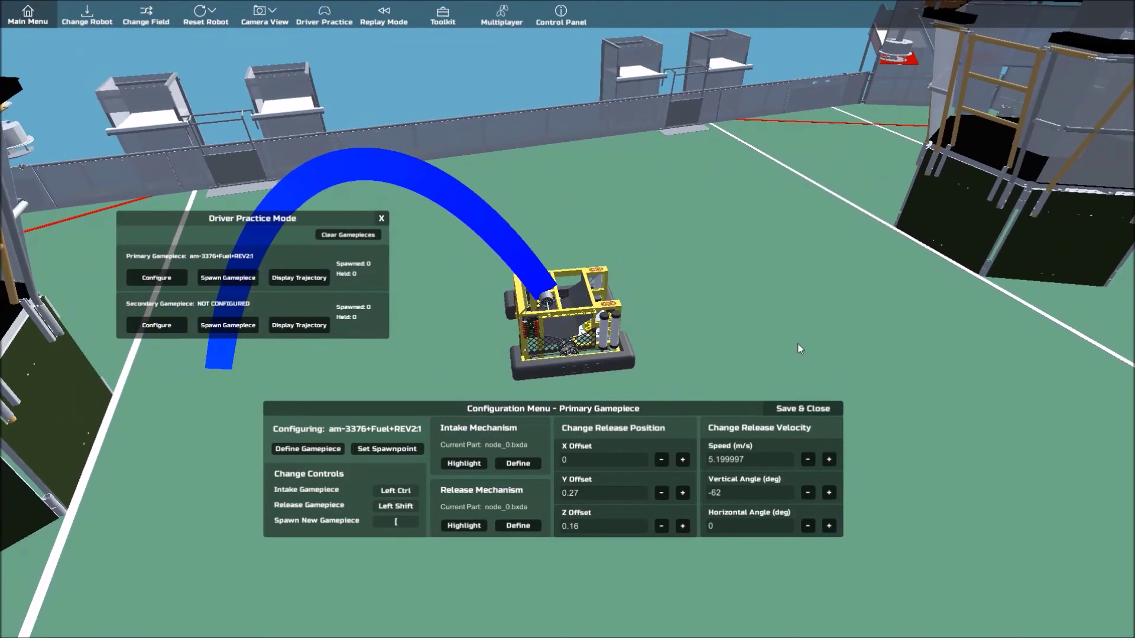
{"action": "left_click_drag", "start_coordinate": [828, 459], "coordinate": [829, 461]}
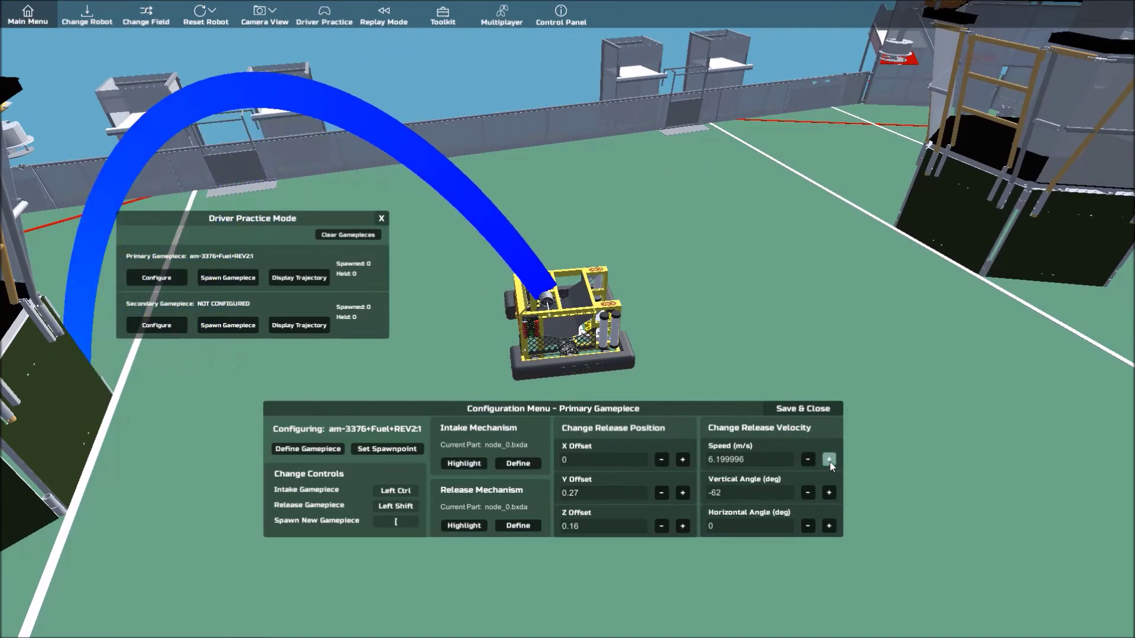
{"action": "left_click", "coordinate": [815, 414]}
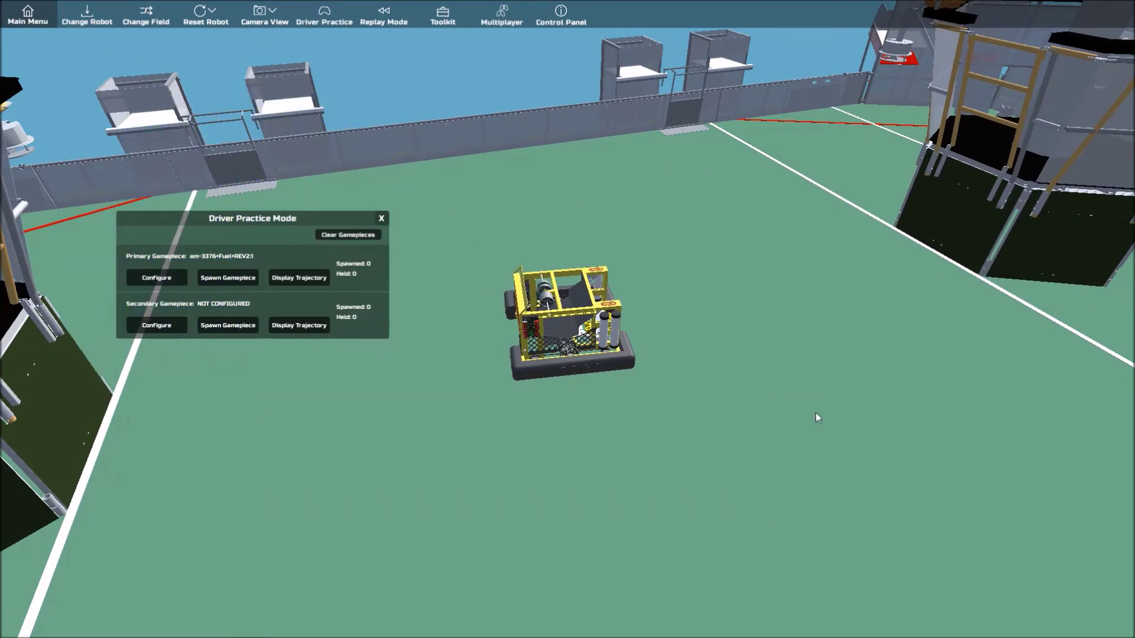
Turn the robot in place and close the Driver Practice Mode panel.
{"action": "left_click_drag", "start_coordinate": [730, 352], "coordinate": [681, 342]}
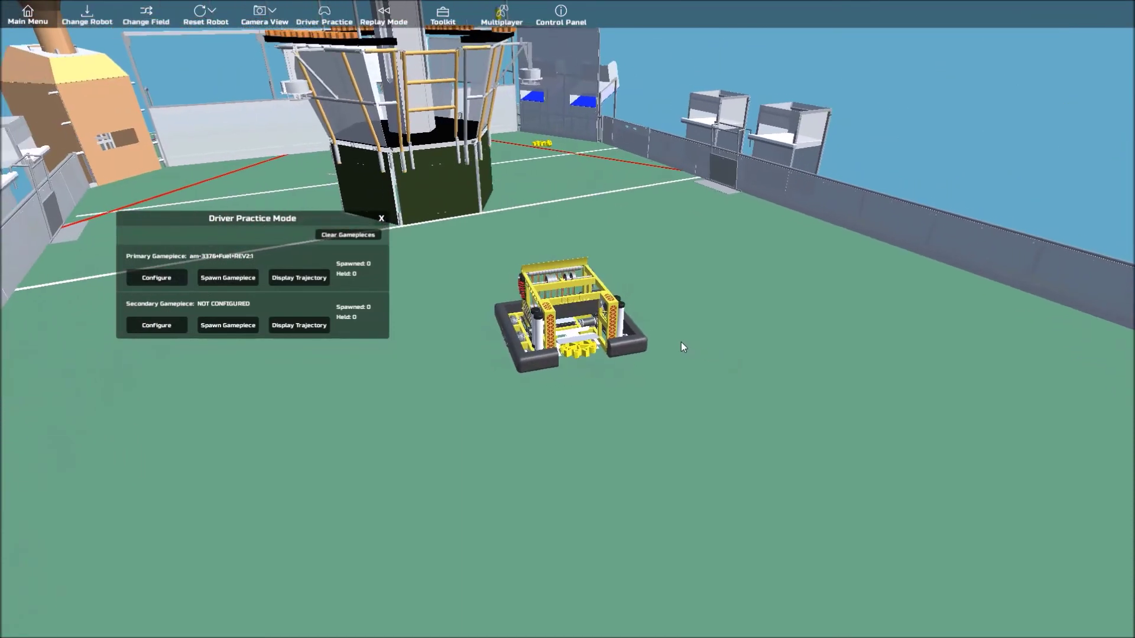
{"action": "key", "text": "Right"}
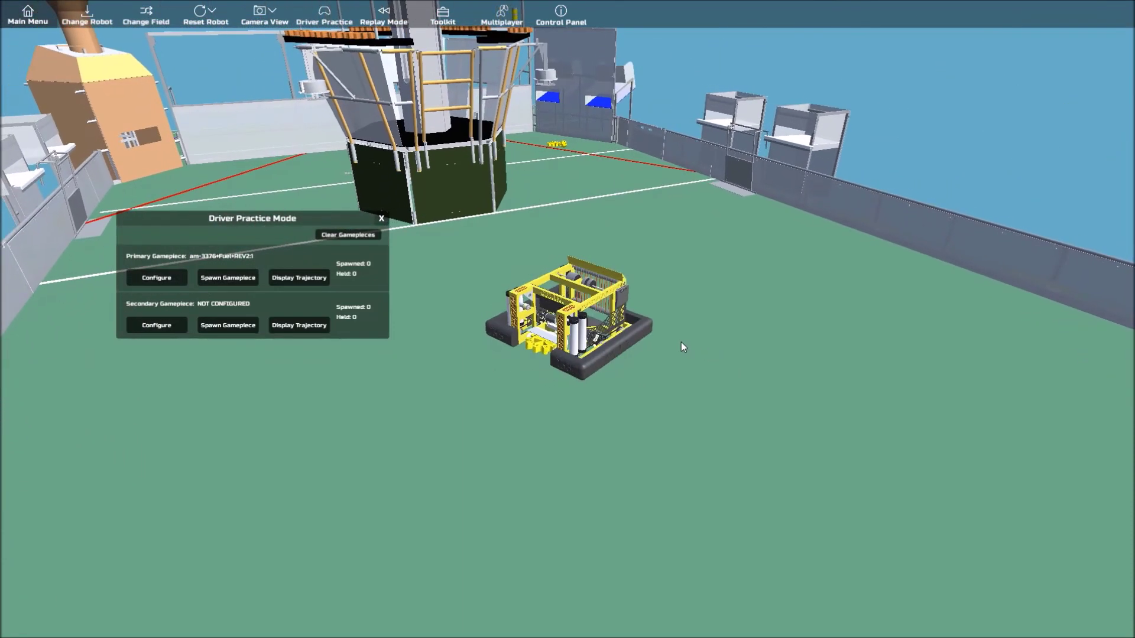
{"action": "key", "text": "Left"}
{"action": "left_click", "coordinate": [381, 218]}
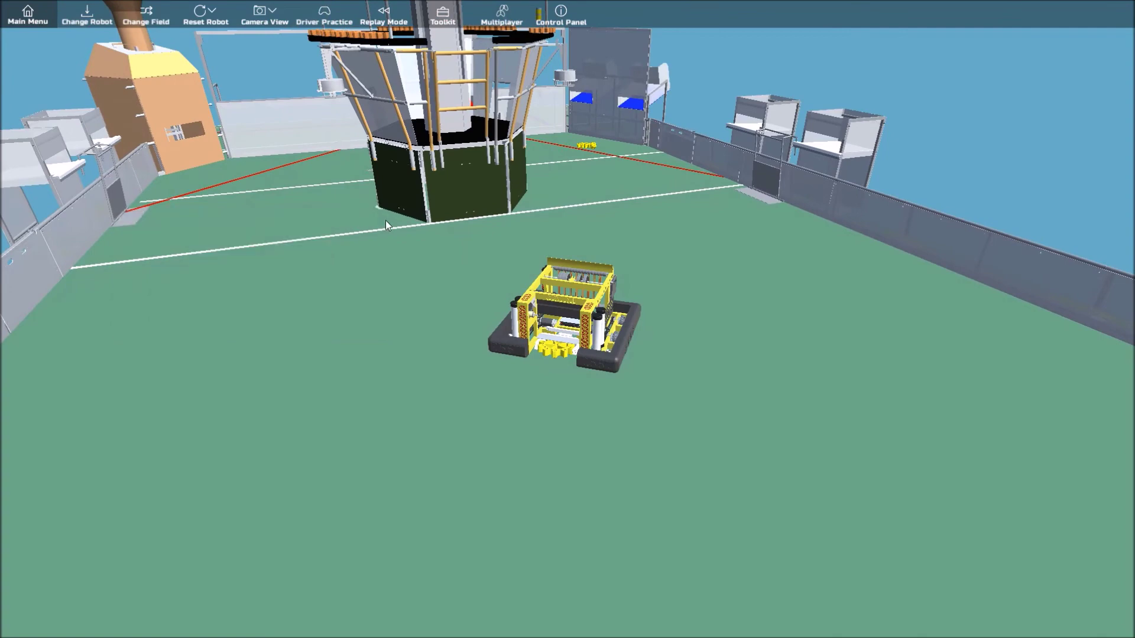
Spawn several fuel balls around the robot while turning it.
{"action": "key", "text": "q"}
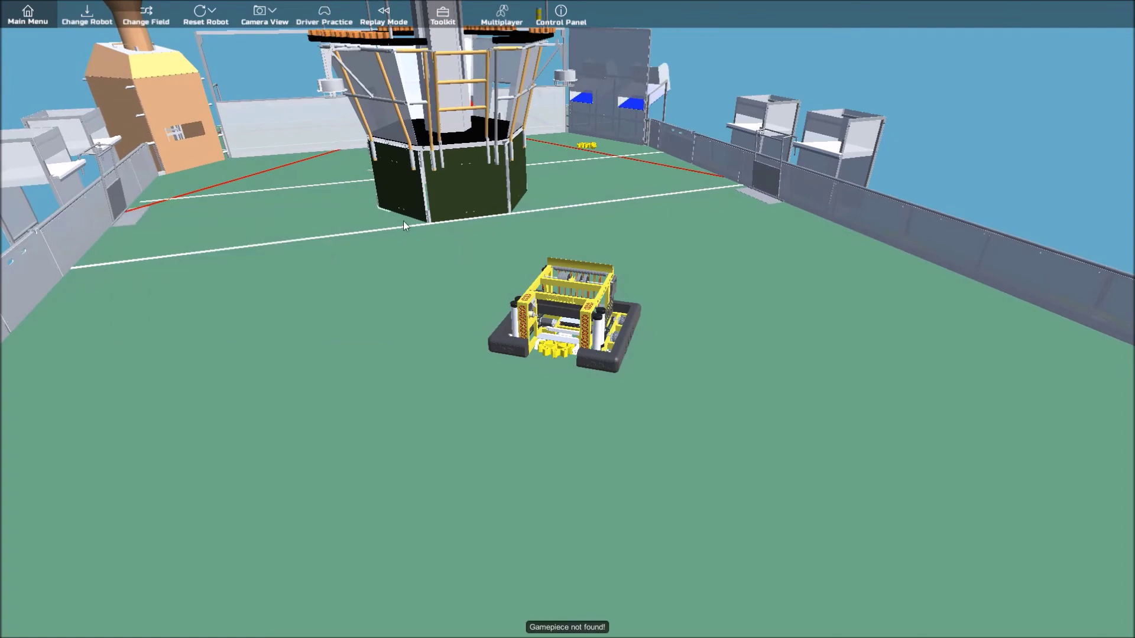
{"action": "key", "text": "Left"}
{"action": "key", "text": "q"}
{"action": "key", "text": "q"}
{"action": "key", "text": "q"}
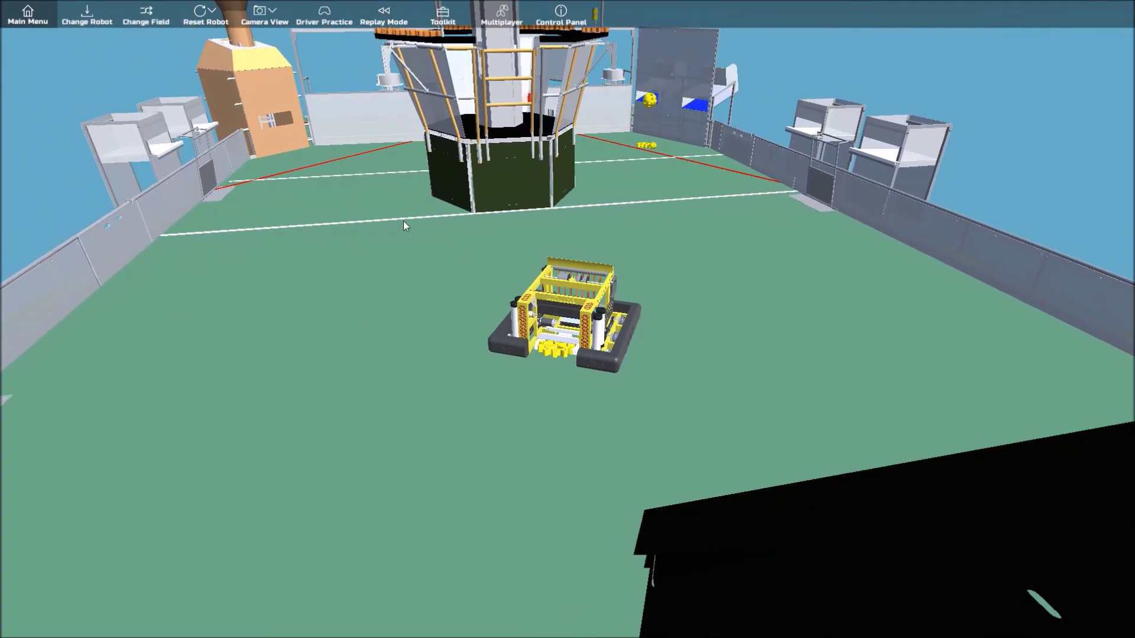
{"action": "key", "text": "q"}
{"action": "key", "text": "q"}
{"action": "key", "text": "q"}
{"action": "key", "text": "Right"}
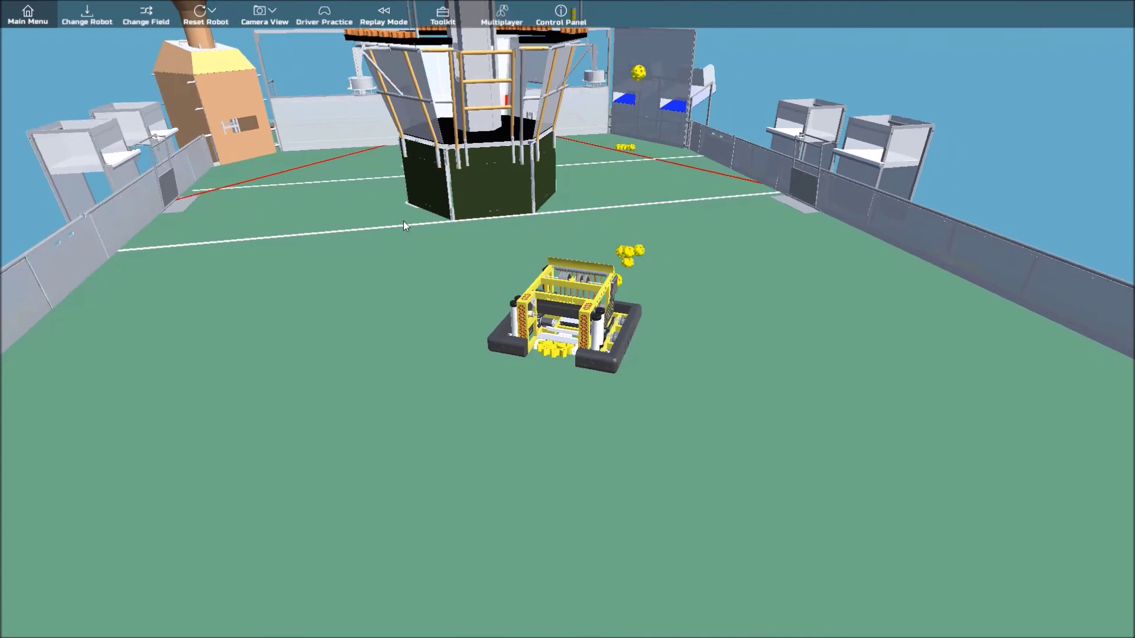
{"action": "key", "text": "q"}
{"action": "key", "text": "Up"}
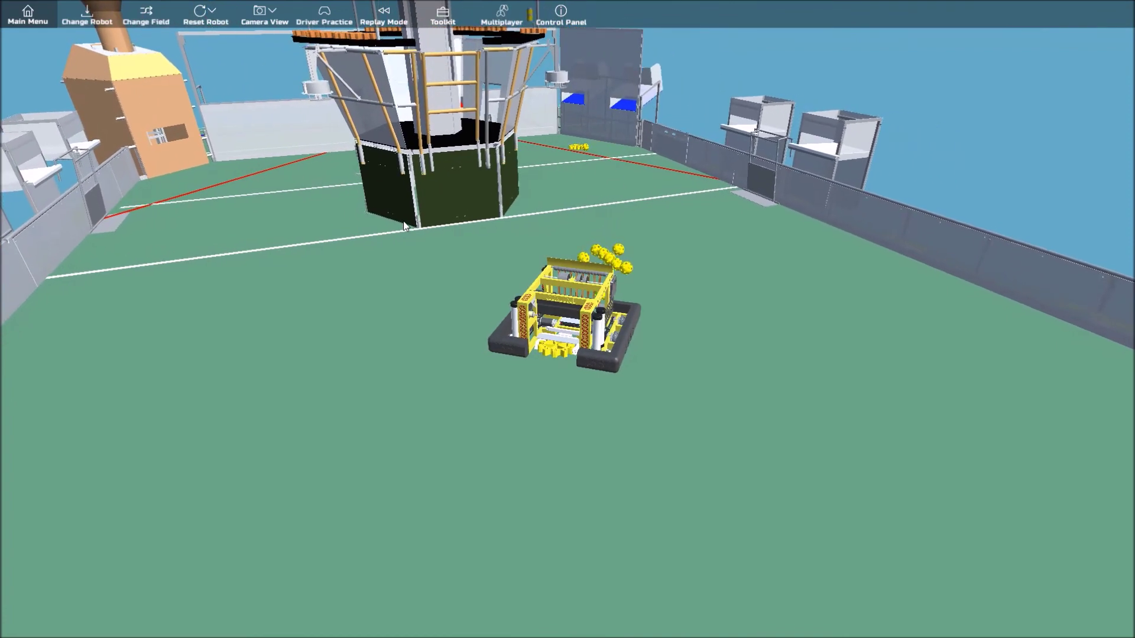
Drive the robot toward the tower and turn it toward the goal wall.
{"action": "key", "text": "Up"}
{"action": "key", "text": "Up"}
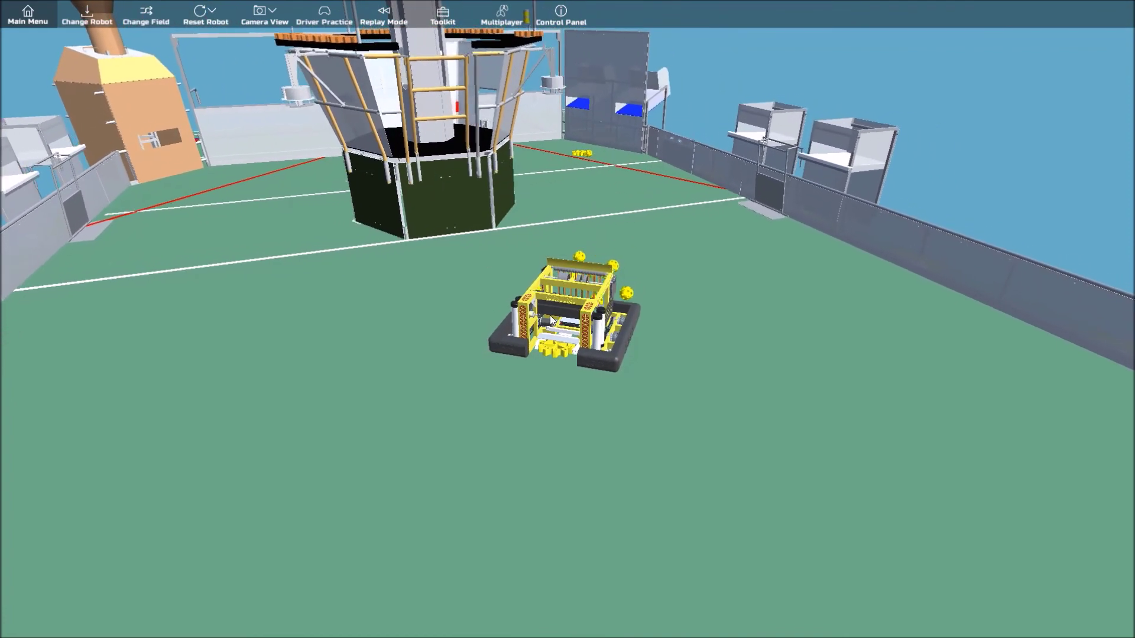
{"action": "left_click_drag", "start_coordinate": [405, 315], "coordinate": [487, 334]}
{"action": "key", "text": "Up"}
{"action": "key", "text": "Left"}
{"action": "key", "text": "Right"}
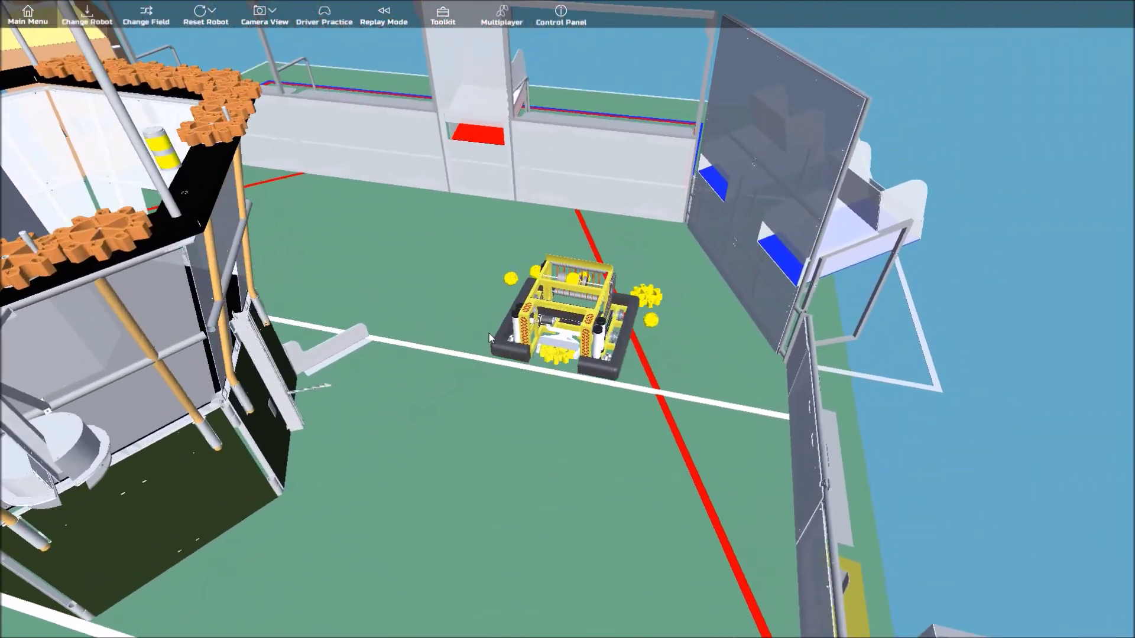
{"action": "key", "text": "Right"}
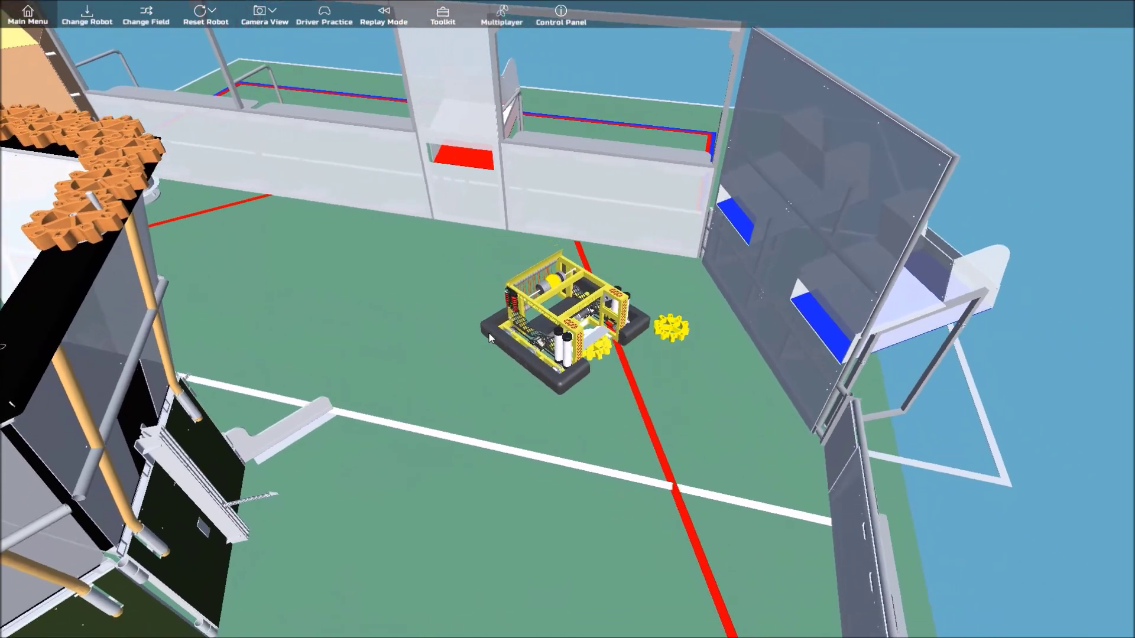
{"action": "scroll", "coordinate": [538, 301], "scroll_direction": "up", "scroll_amount": 5}
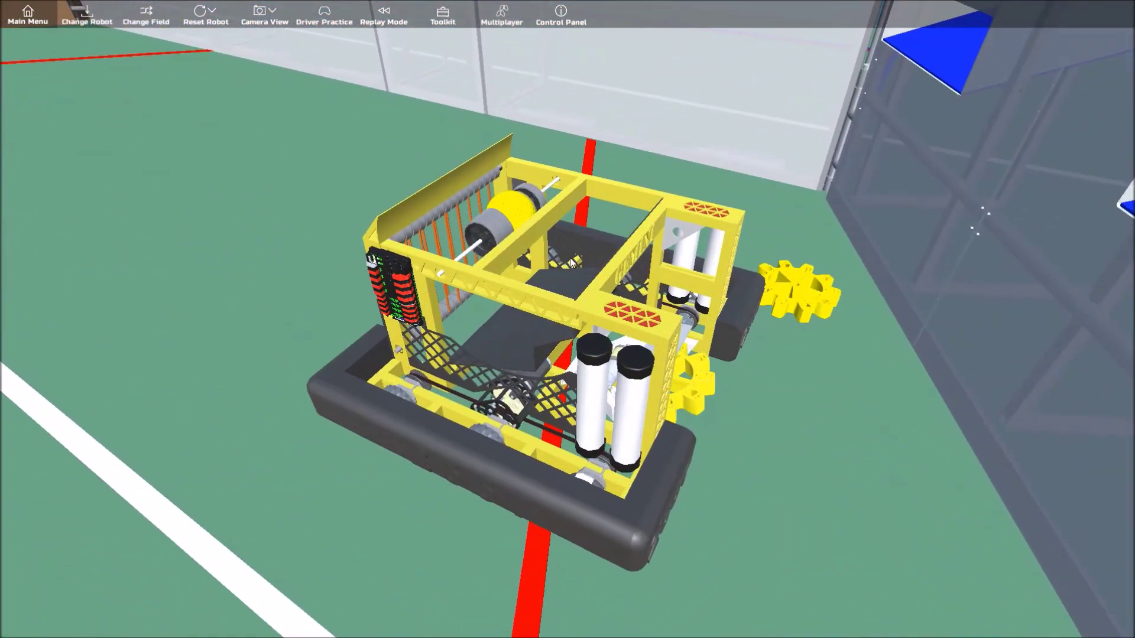
Drive the robot back to park beside the central tower, with the scattered fuel balls in view.
{"action": "left_click_drag", "start_coordinate": [537, 302], "coordinate": [602, 257]}
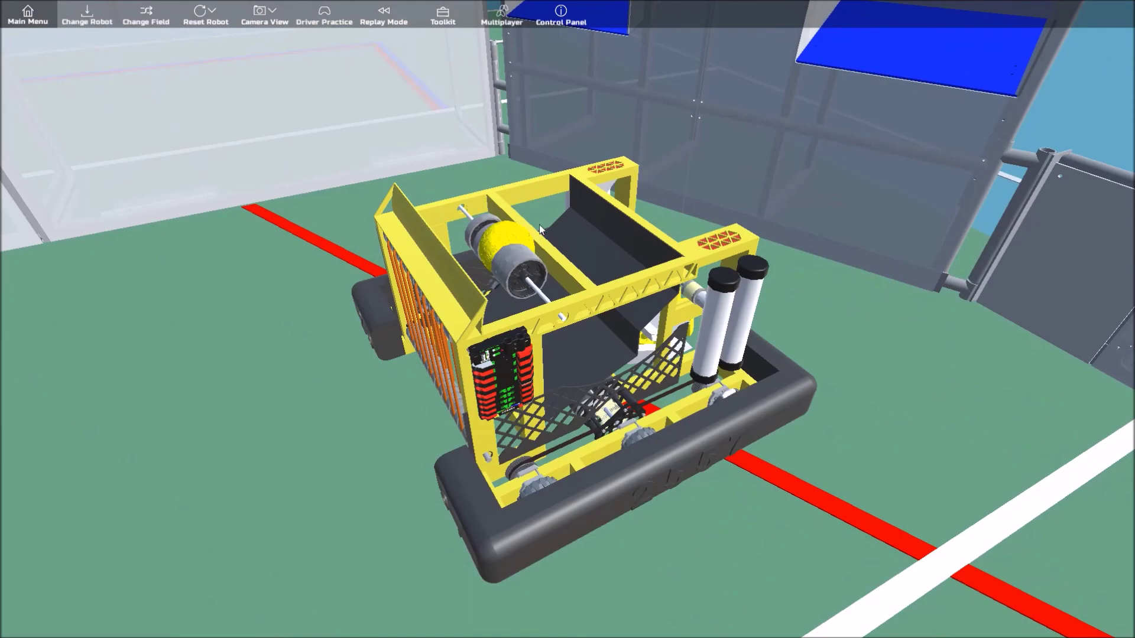
{"action": "left_click_drag", "start_coordinate": [539, 224], "coordinate": [462, 193]}
{"action": "key", "text": "Left"}
{"action": "key", "text": "Up"}
{"action": "right_click_drag", "start_coordinate": [463, 194], "coordinate": [499, 231]}
{"action": "left_click_drag", "start_coordinate": [498, 231], "coordinate": [509, 225]}
{"action": "right_click_drag", "start_coordinate": [509, 225], "coordinate": [497, 273]}
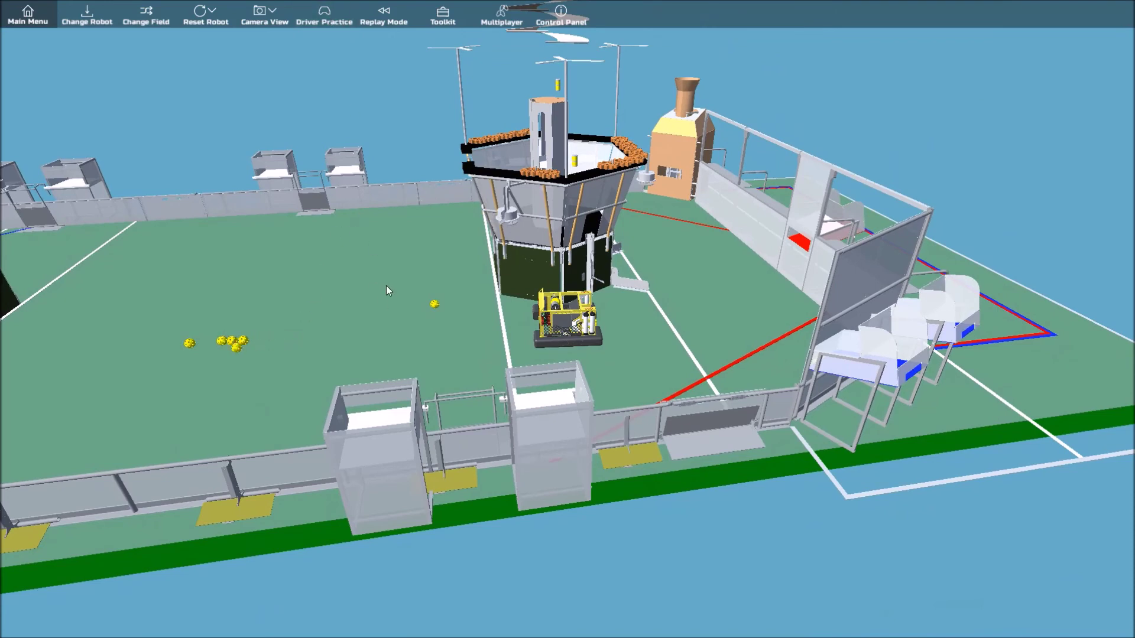
Switch to Replay Mode with the Tab shortcut to review the last drive.
{"action": "key", "text": "Tab"}
{"action": "key", "text": "Tab"}
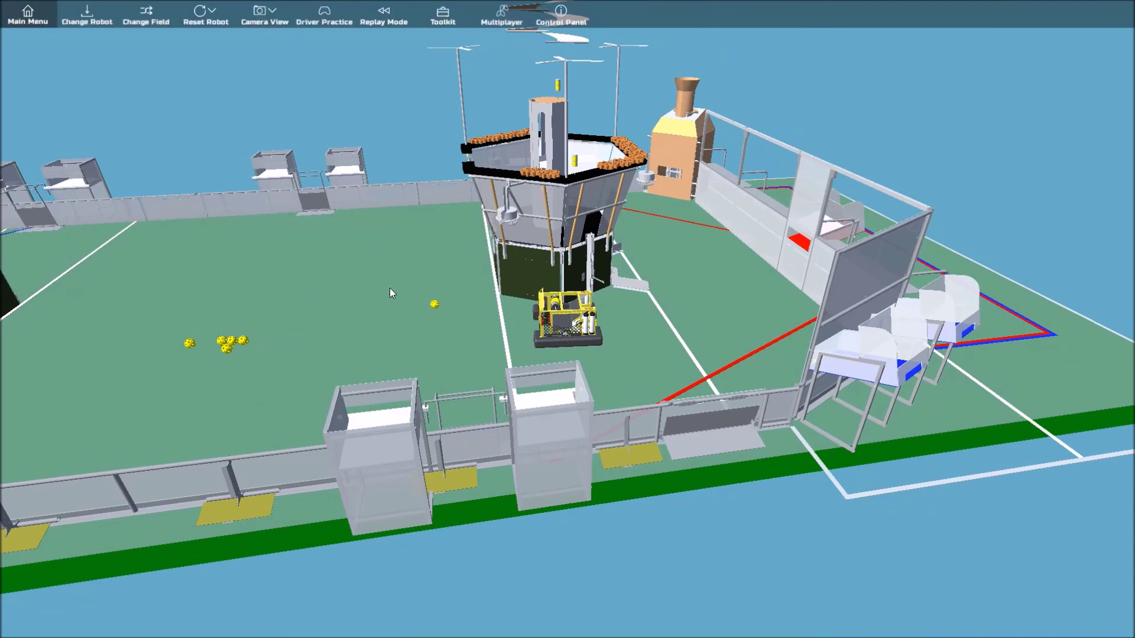